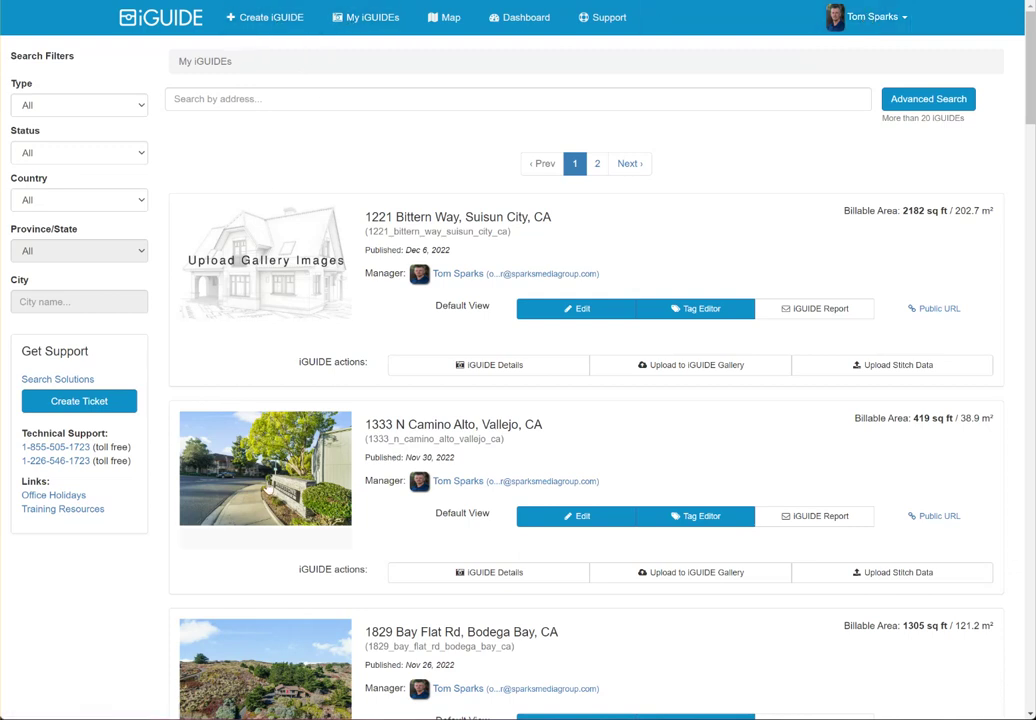
Start a new iGUIDE with property industry Residential and the Premium package.
{"action": "left_click", "coordinate": [259, 22]}
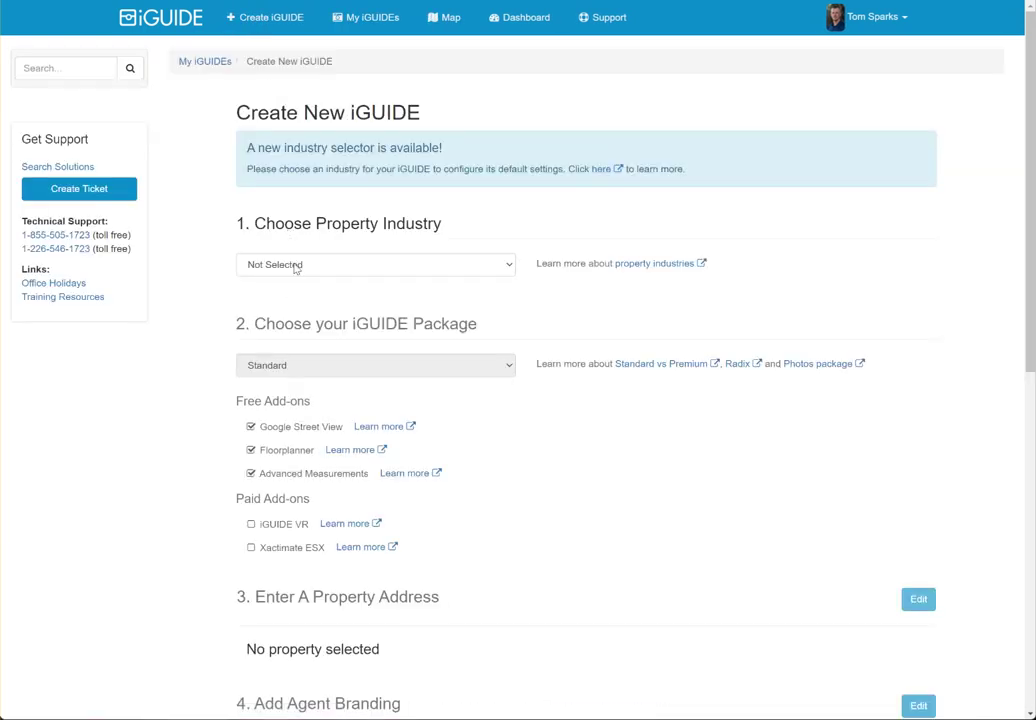
{"action": "left_click", "coordinate": [295, 266]}
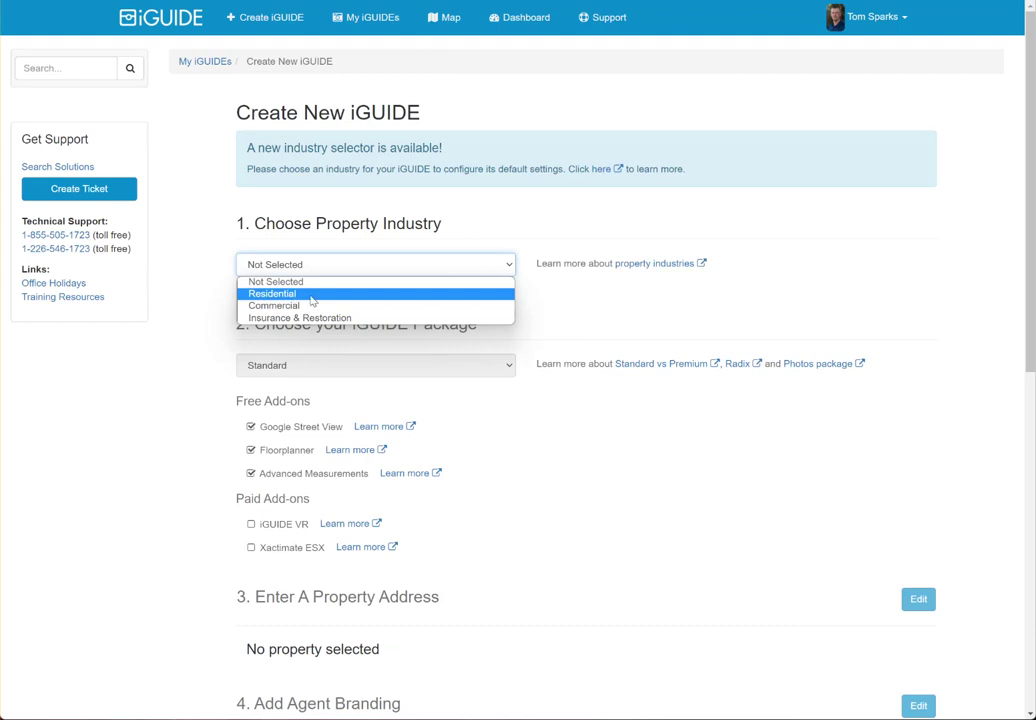
{"action": "left_click", "coordinate": [312, 296]}
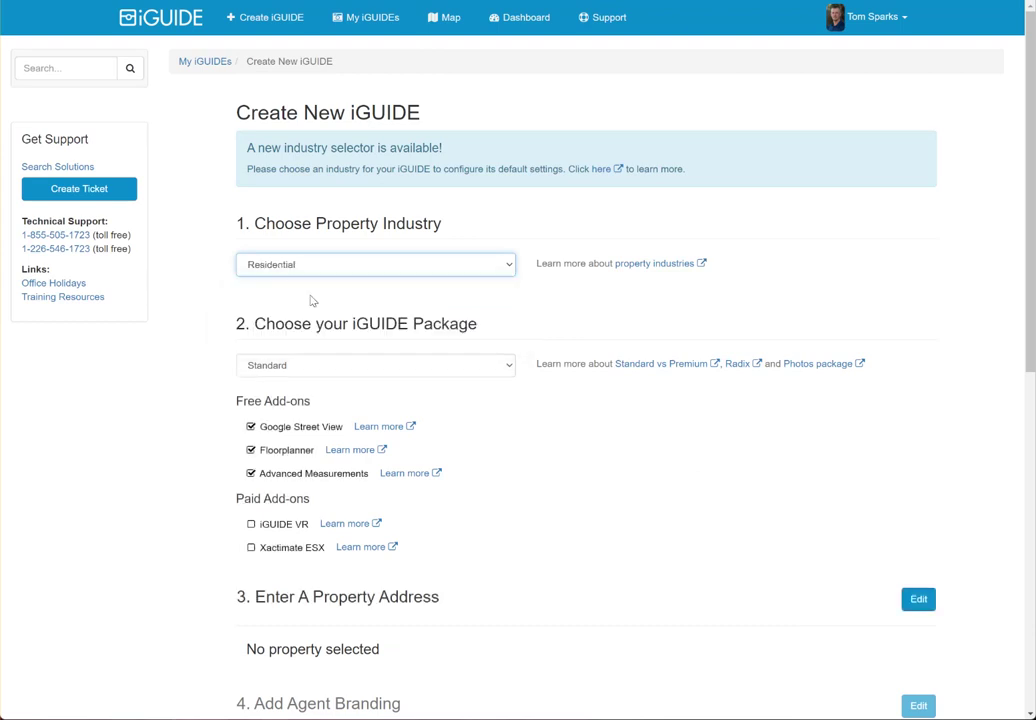
{"action": "left_click", "coordinate": [308, 372]}
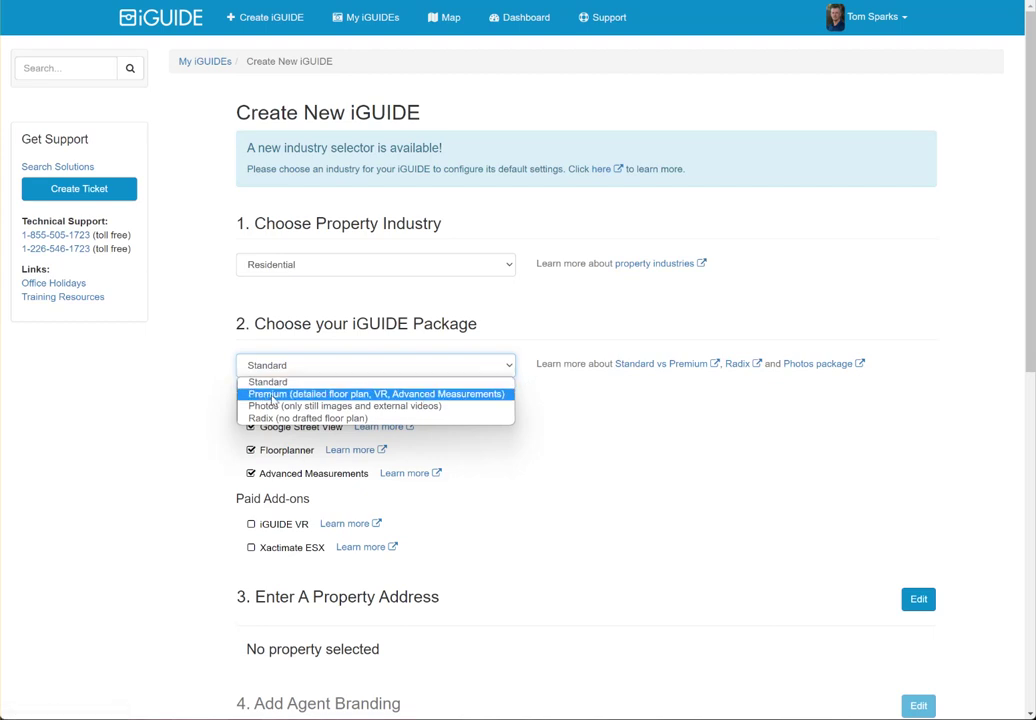
{"action": "left_click", "coordinate": [271, 395]}
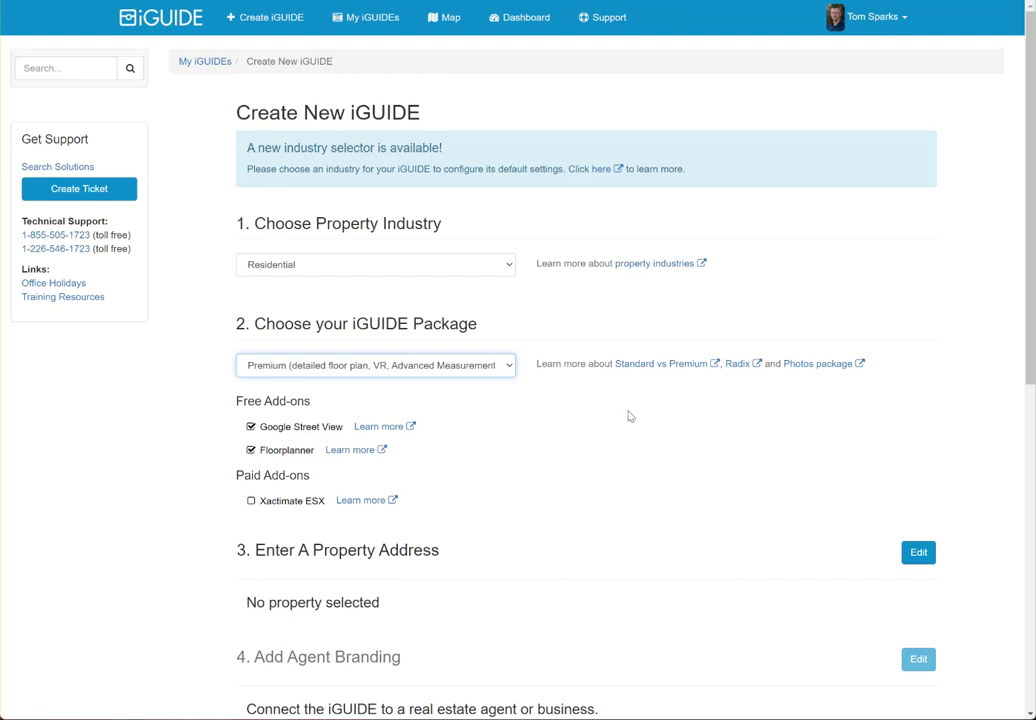
{"action": "scroll", "coordinate": [407, 469], "scroll_direction": "down", "scroll_amount": 2}
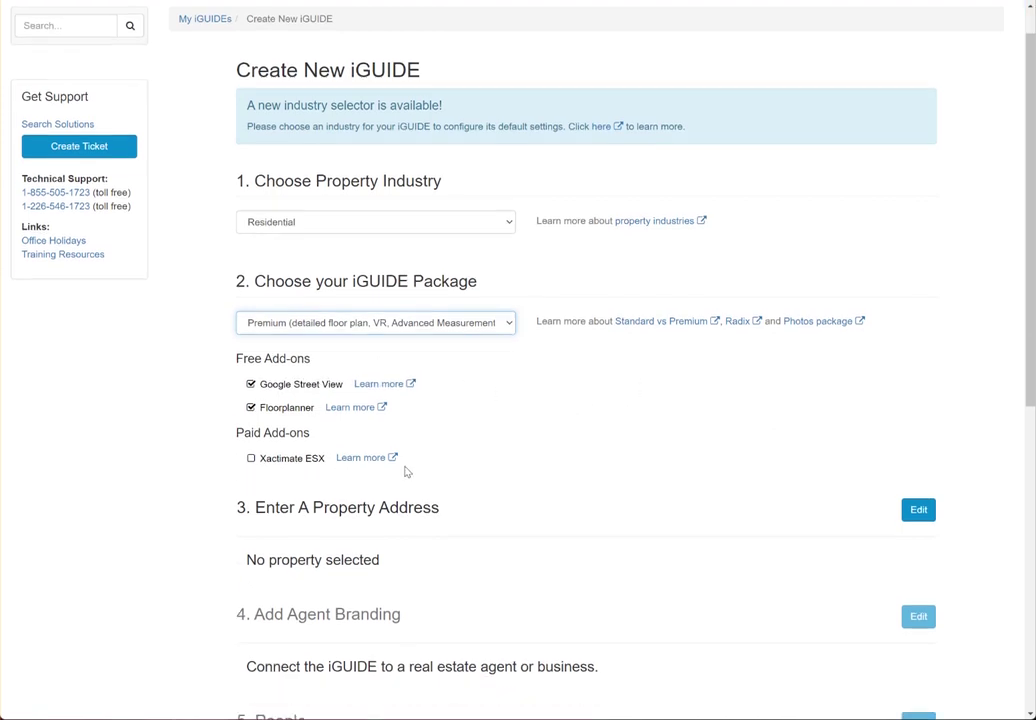
{"action": "left_click", "coordinate": [922, 369]}
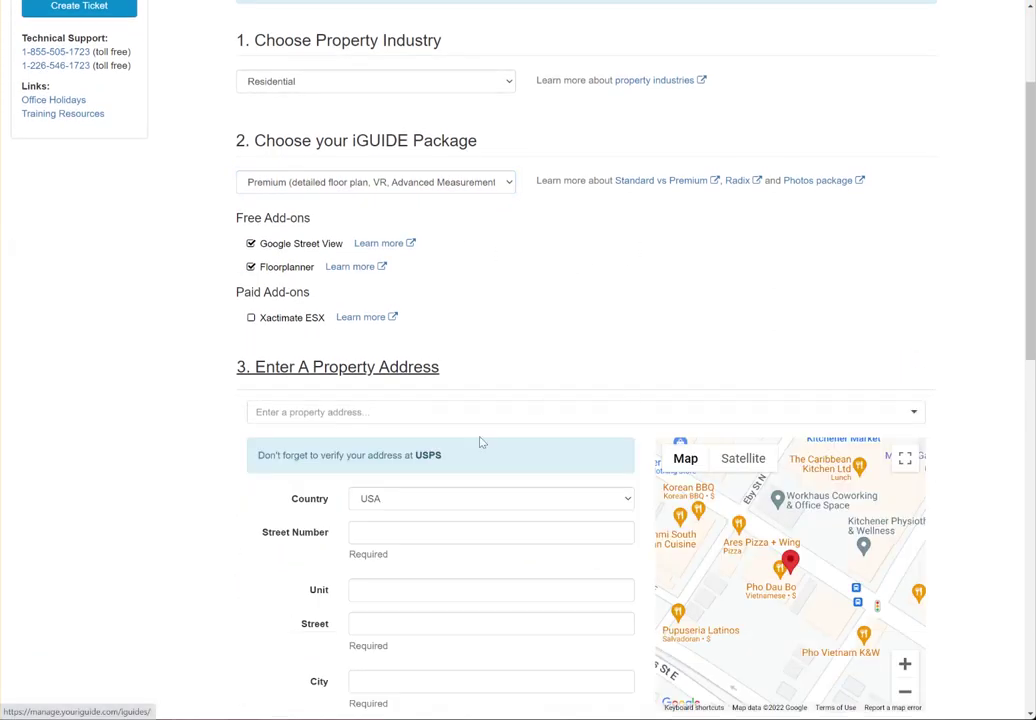
{"action": "left_click", "coordinate": [375, 412]}
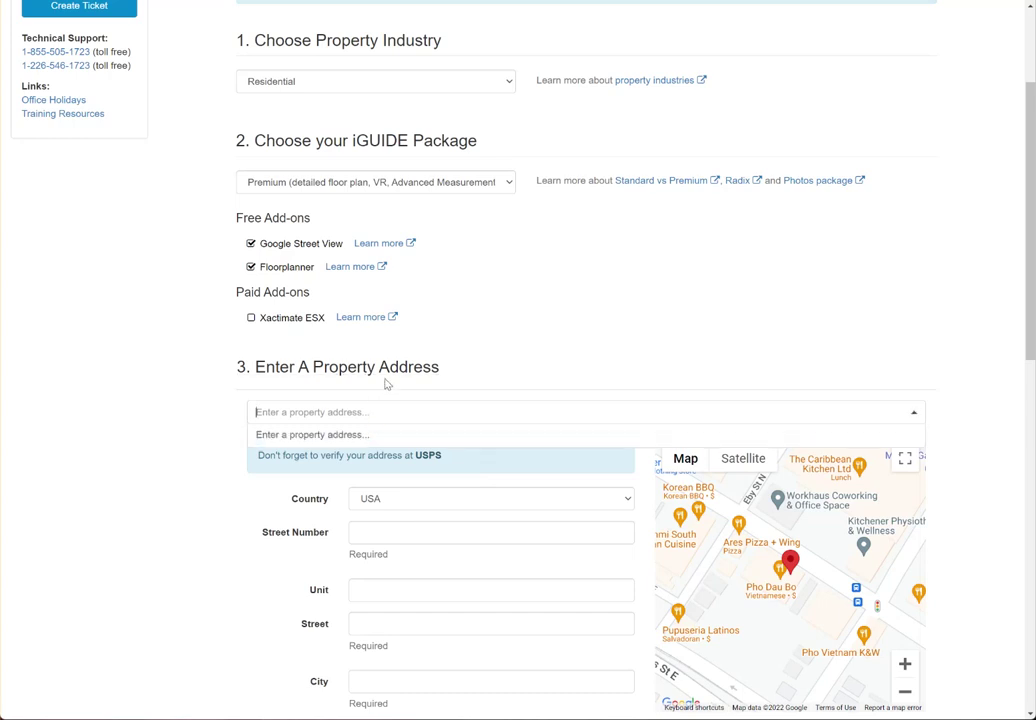
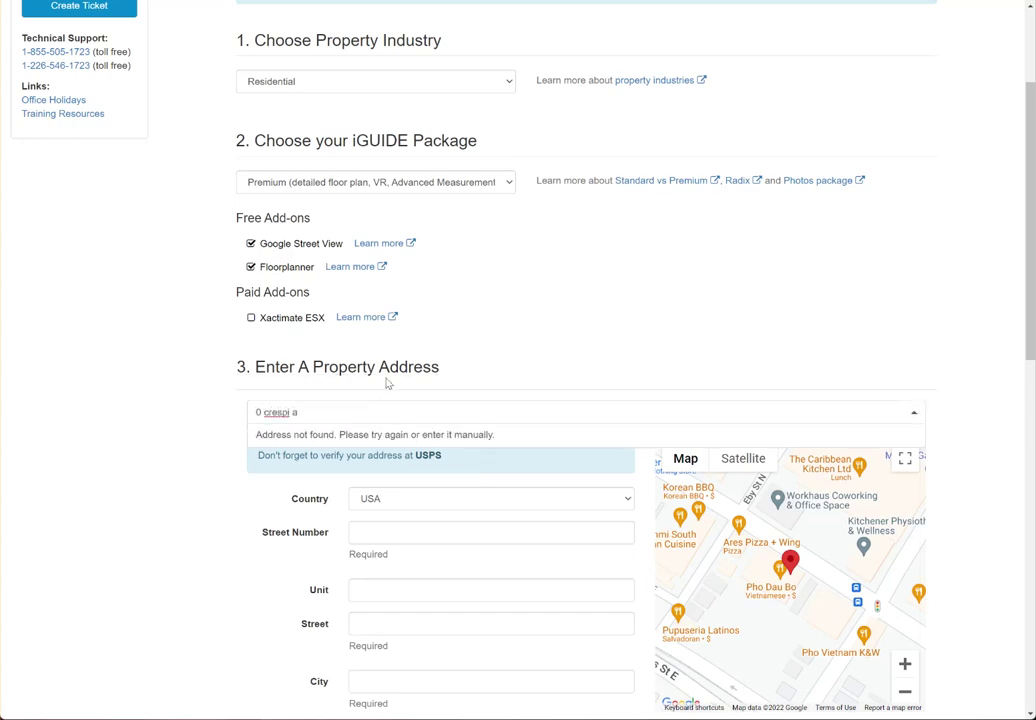
{"action": "key", "text": "ctrl+a"}
{"action": "key", "text": "BackSpace"}
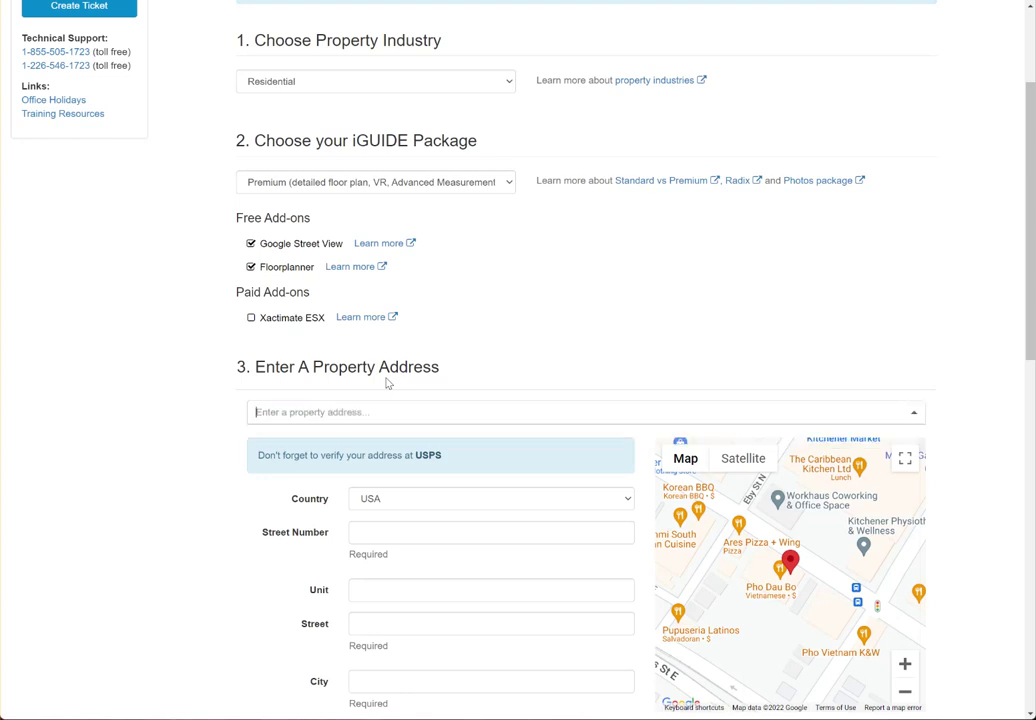
{"action": "scroll", "coordinate": [395, 450], "scroll_direction": "down", "scroll_amount": 1}
{"action": "left_click", "coordinate": [368, 440]}
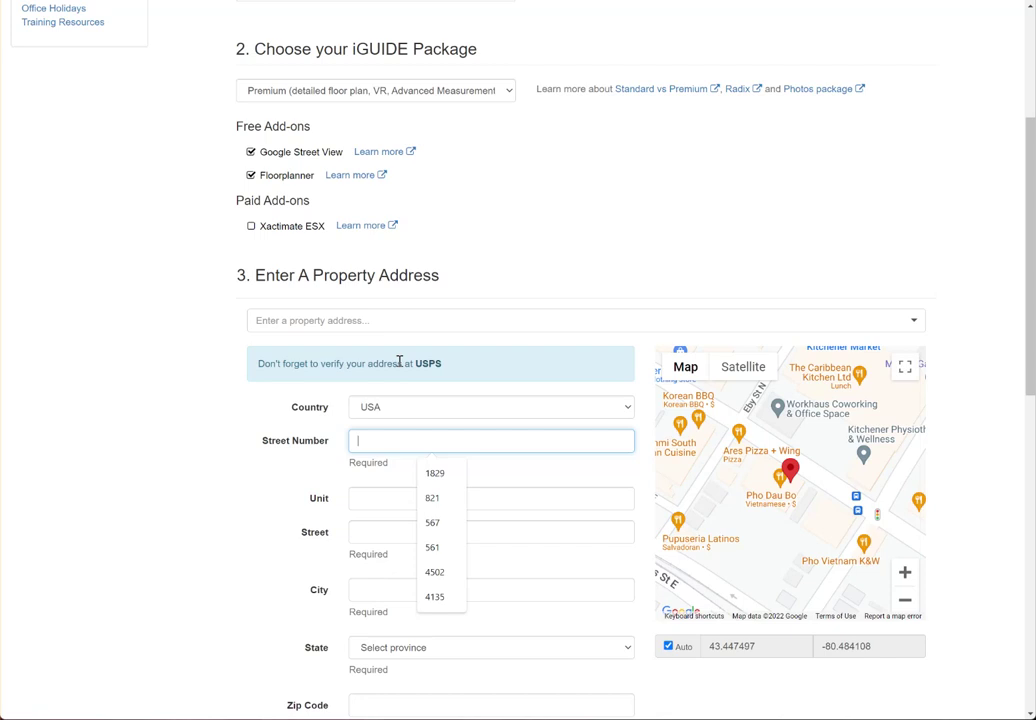
{"action": "type", "text": "0"}
{"action": "key", "text": "Tab"}
{"action": "key", "text": "Tab"}
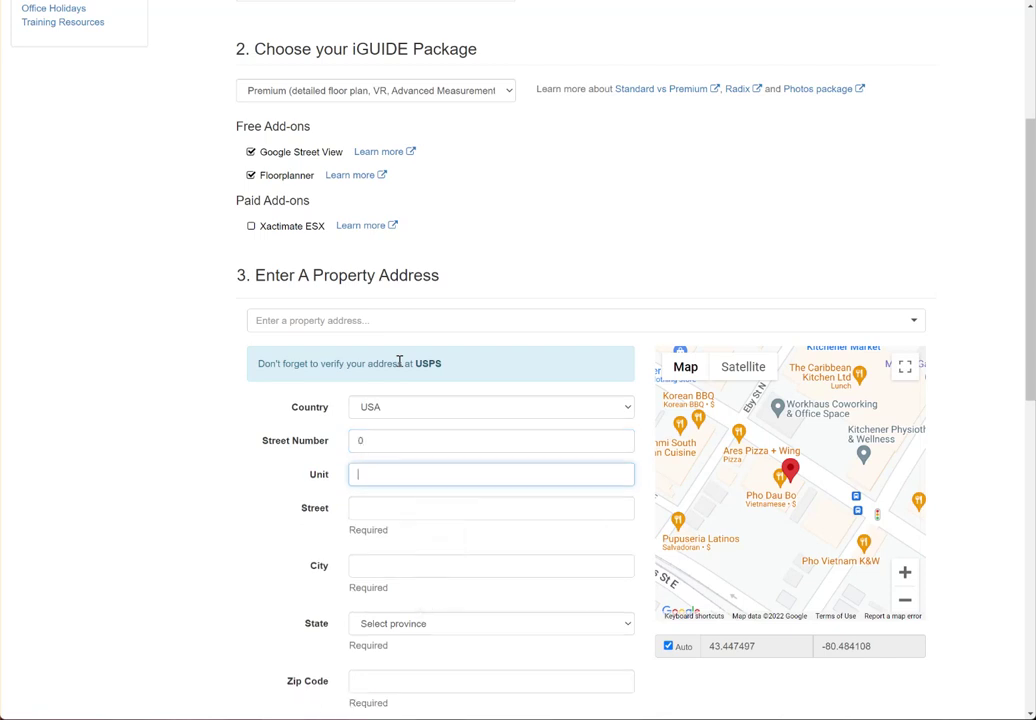
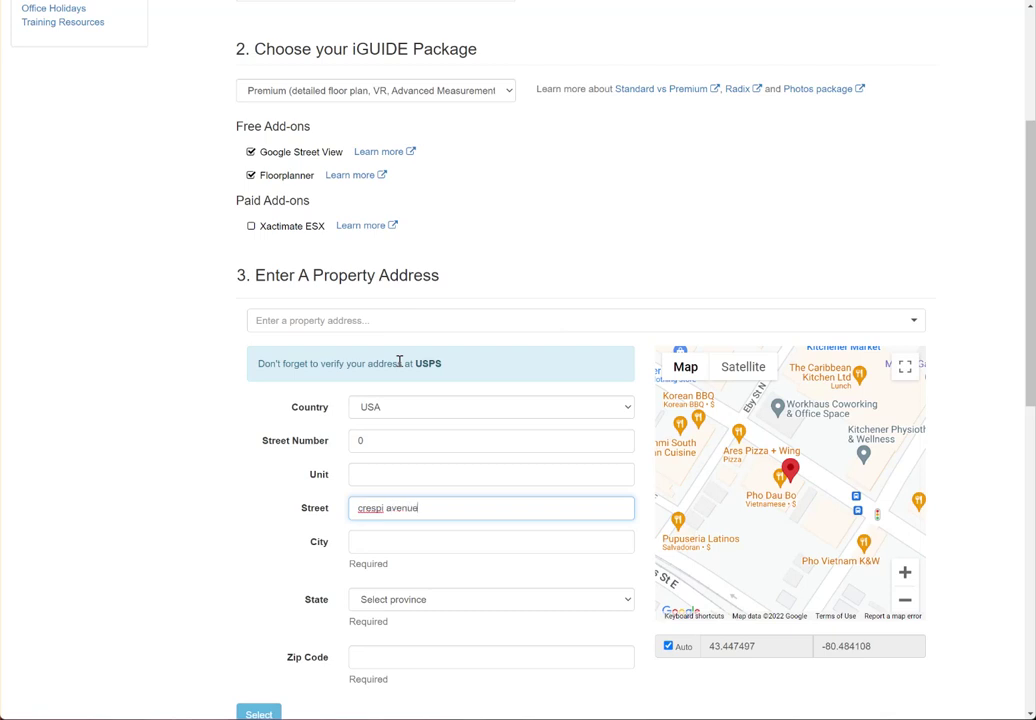
{"action": "key", "text": "Tab"}
{"action": "type", "text": "caram"}
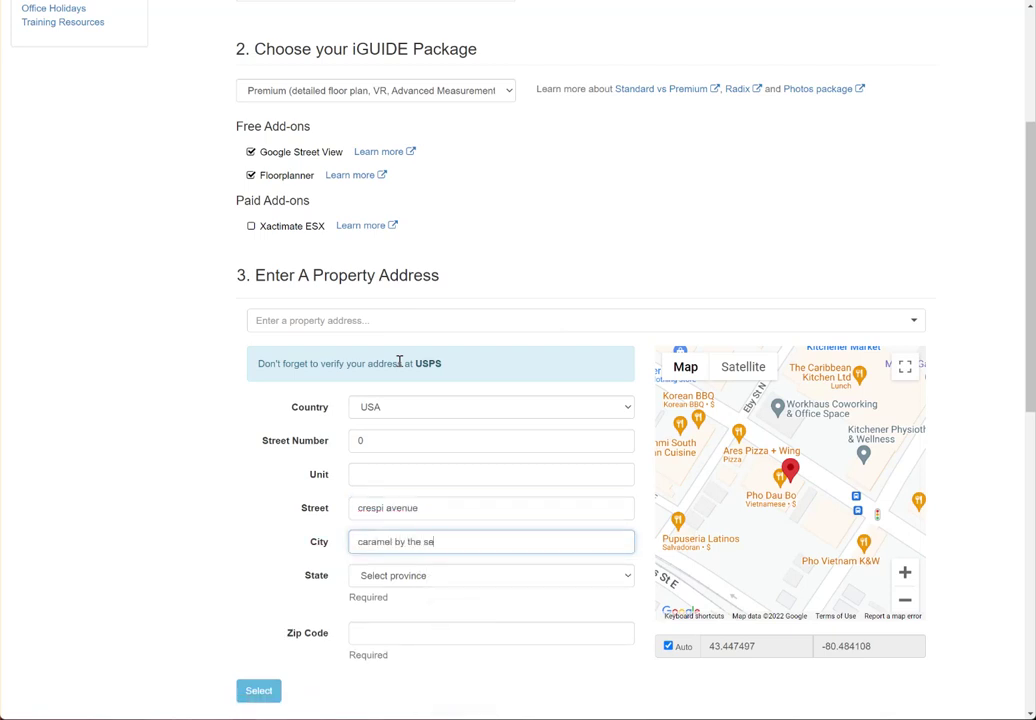
{"action": "left_click", "coordinate": [396, 474]}
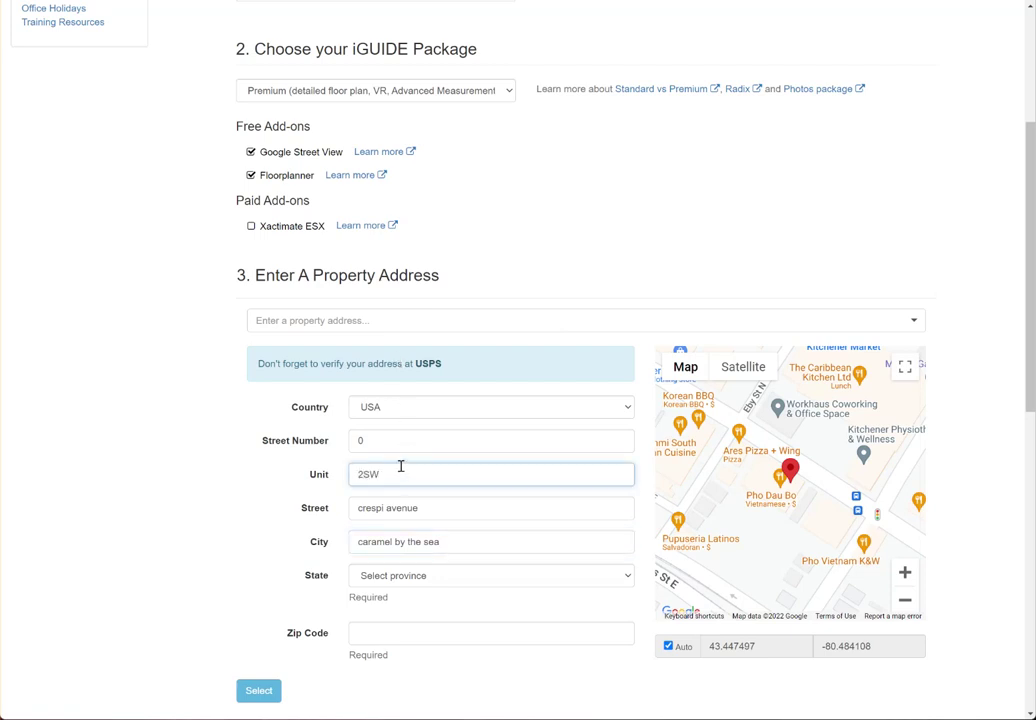
Set state to California and zip 93921, then toggle the map to Satellite and back.
{"action": "left_click", "coordinate": [372, 575]}
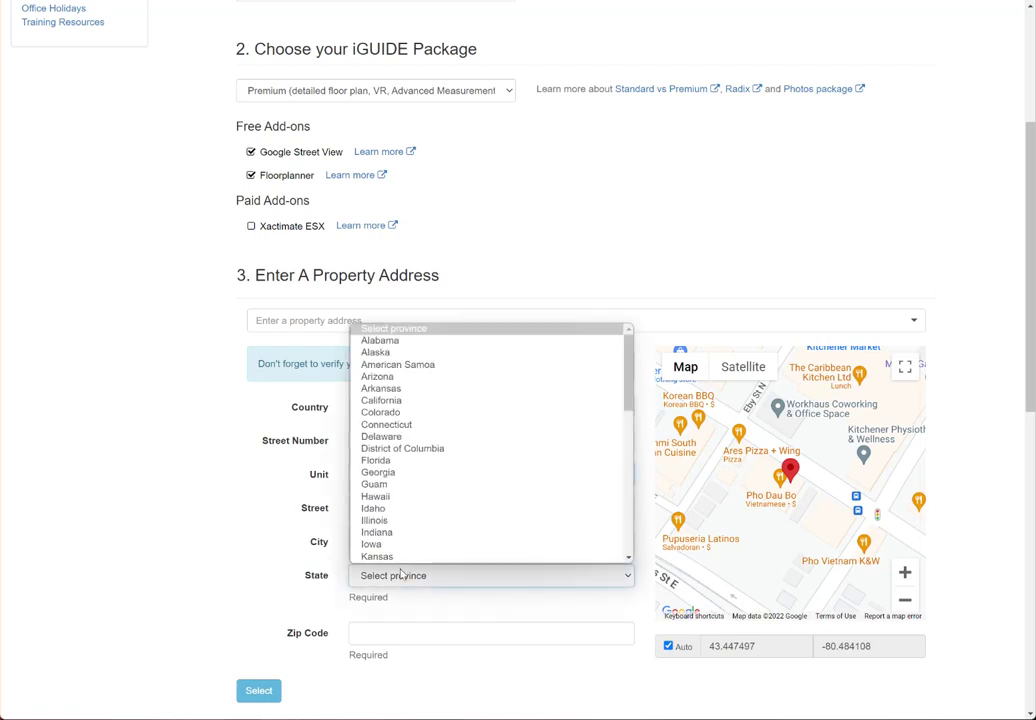
{"action": "left_click", "coordinate": [383, 401]}
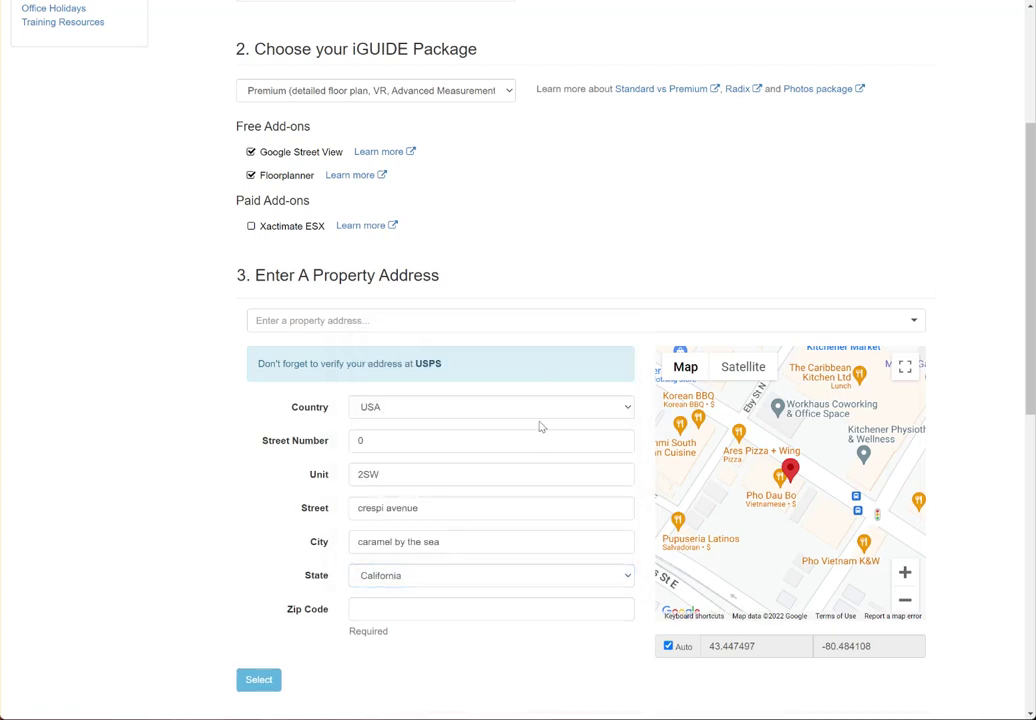
{"action": "left_click", "coordinate": [405, 607]}
{"action": "type", "text": "93921"}
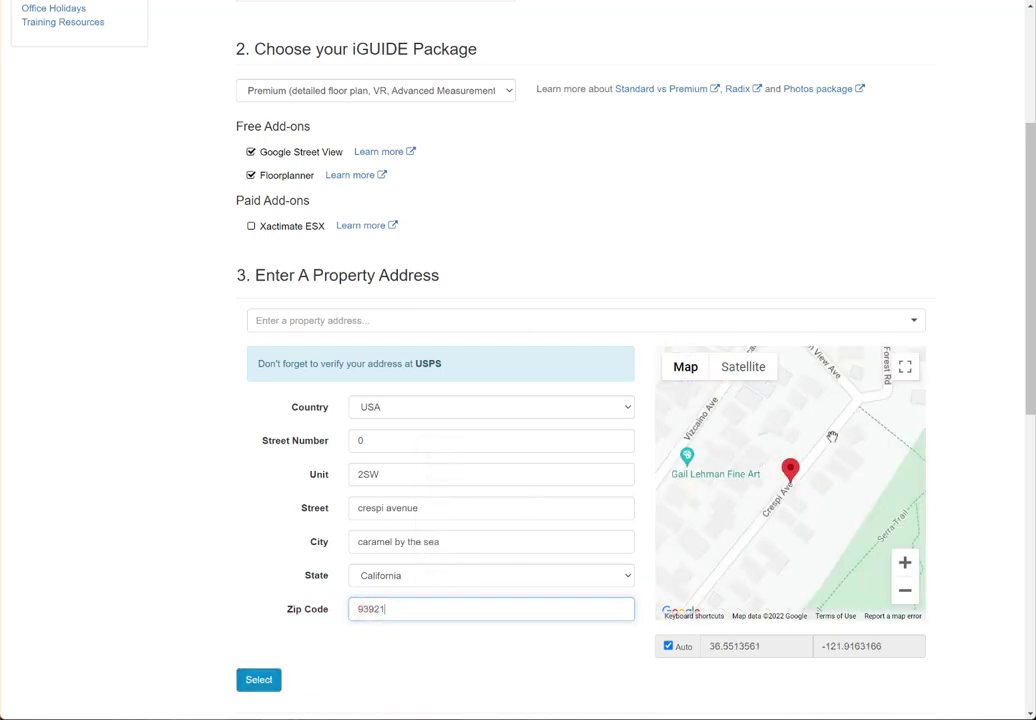
{"action": "left_click", "coordinate": [750, 372]}
{"action": "scroll", "coordinate": [786, 440], "scroll_direction": "up", "scroll_amount": 2}
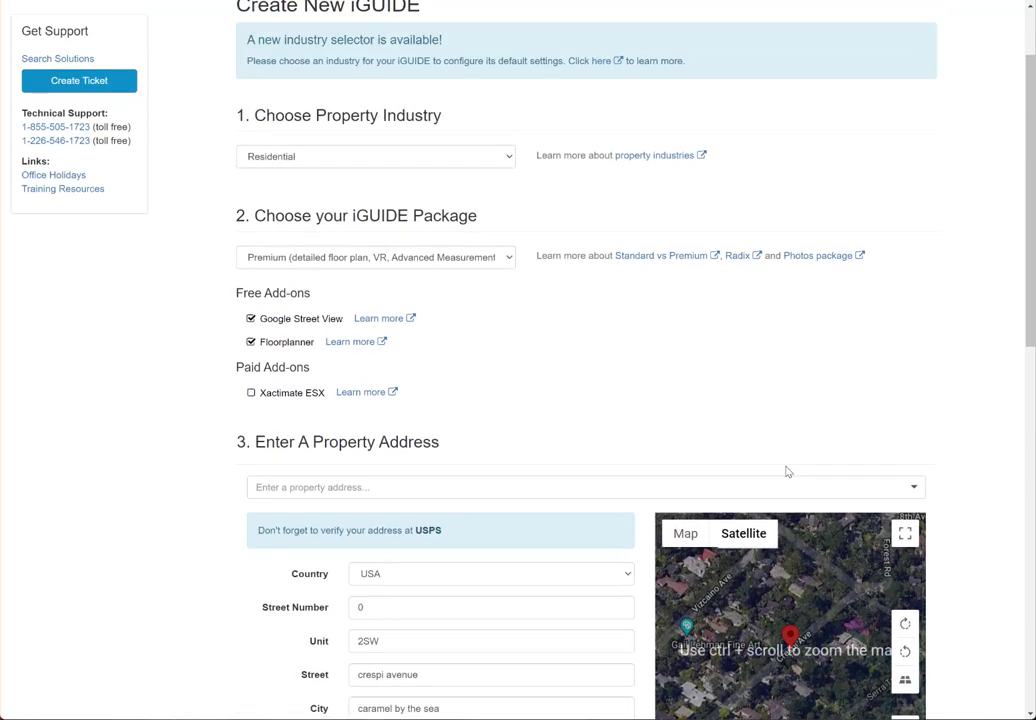
{"action": "scroll", "coordinate": [786, 469], "scroll_direction": "down", "scroll_amount": 2}
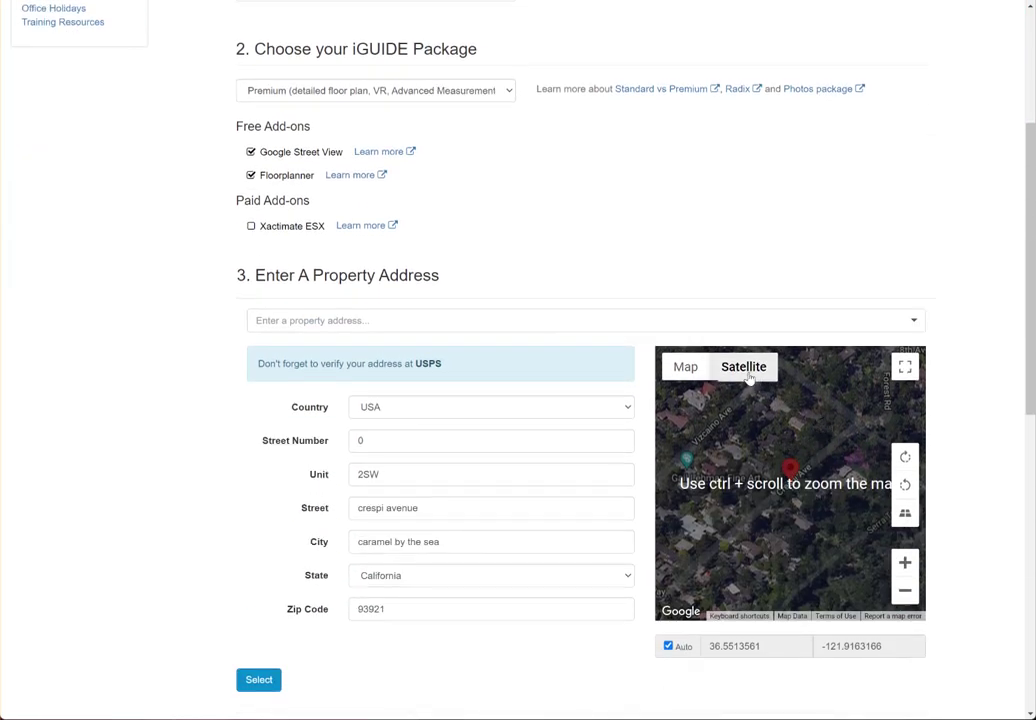
{"action": "left_click", "coordinate": [690, 367]}
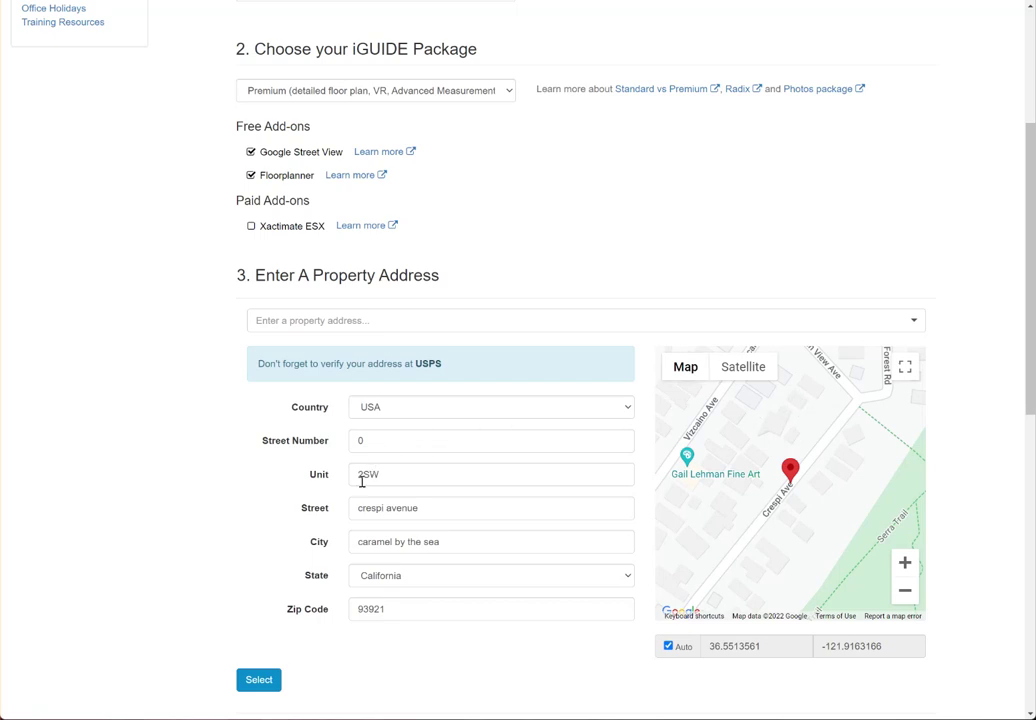
{"action": "left_click", "coordinate": [260, 684]}
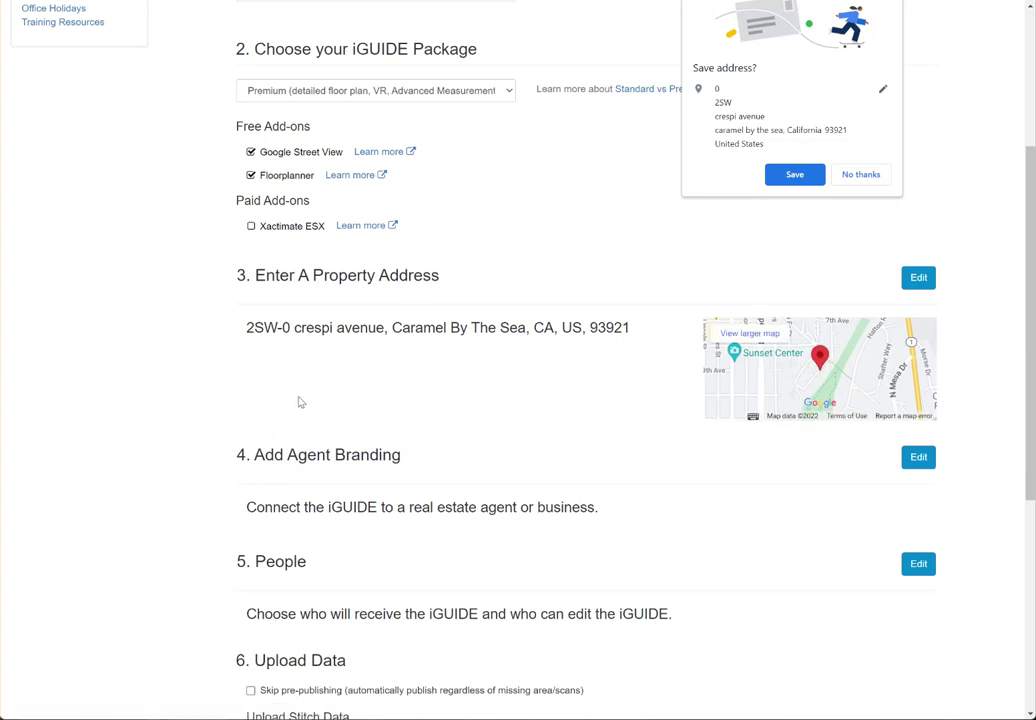
{"action": "scroll", "coordinate": [326, 405], "scroll_direction": "down", "scroll_amount": 3}
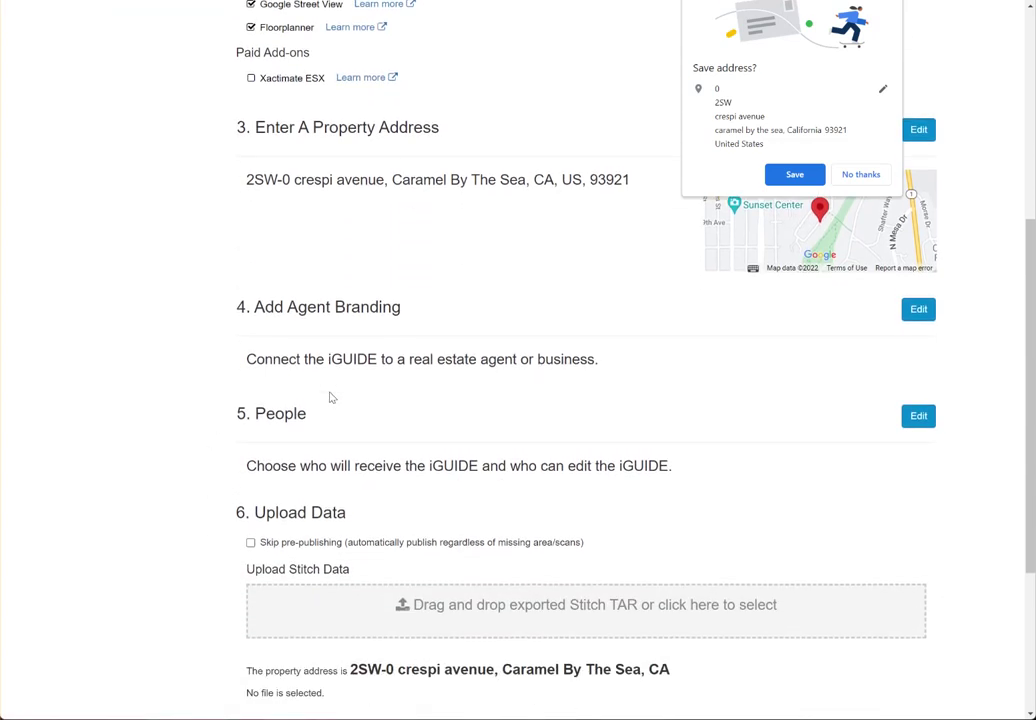
{"action": "scroll", "coordinate": [331, 397], "scroll_direction": "down", "scroll_amount": 1}
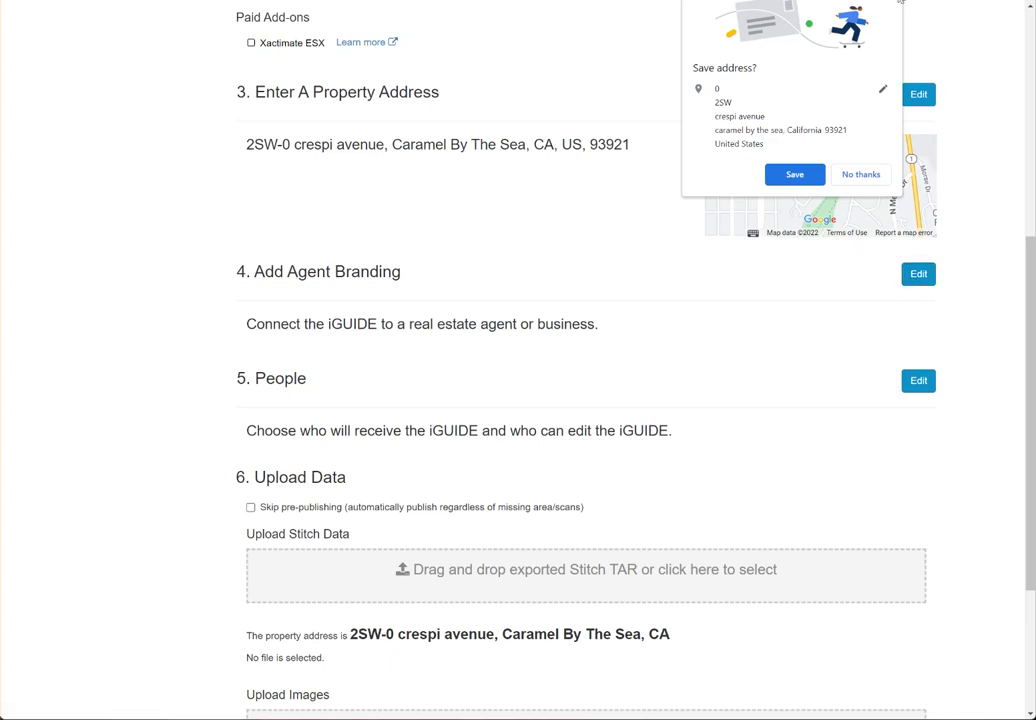
Edit agent branding, search then clear the banner search, and decline Chrome's save-address offer.
{"action": "left_click", "coordinate": [918, 272]}
{"action": "scroll", "coordinate": [390, 262], "scroll_direction": "down", "scroll_amount": 3}
{"action": "type", "text": "beatrice"}
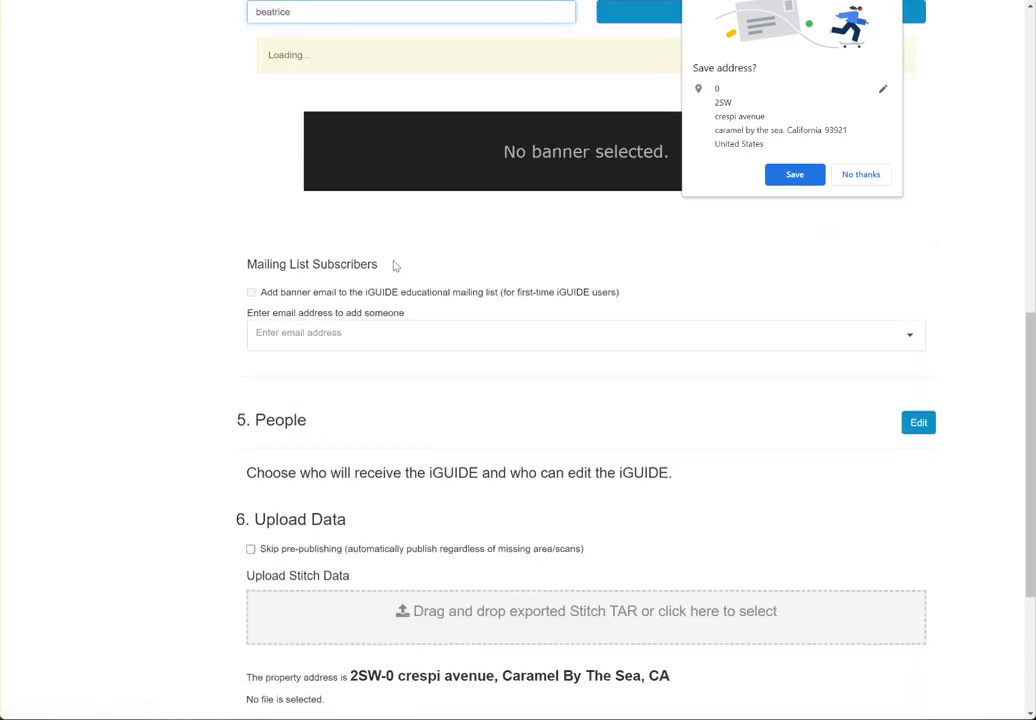
{"action": "key", "text": "BackSpace"}
{"action": "key", "text": "BackSpace"}
{"action": "key", "text": "BackSpace"}
{"action": "key", "text": "BackSpace"}
{"action": "key", "text": "BackSpace"}
{"action": "key", "text": "BackSpace"}
{"action": "key", "text": "BackSpace"}
{"action": "key", "text": "BackSpace"}
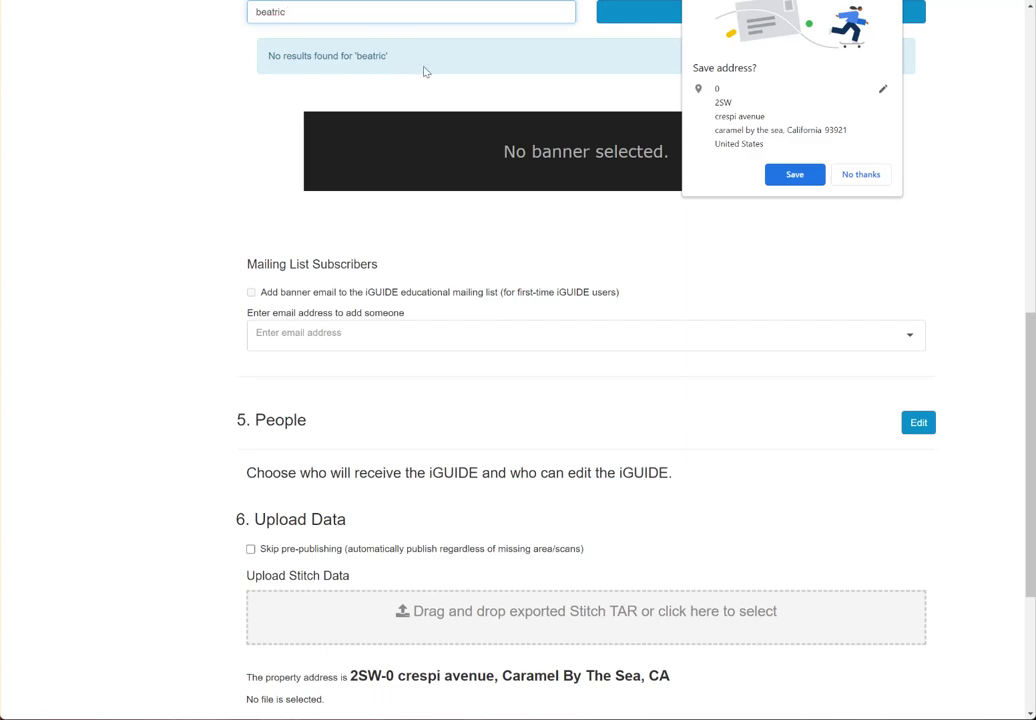
{"action": "scroll", "coordinate": [600, 270], "scroll_direction": "up", "scroll_amount": 3}
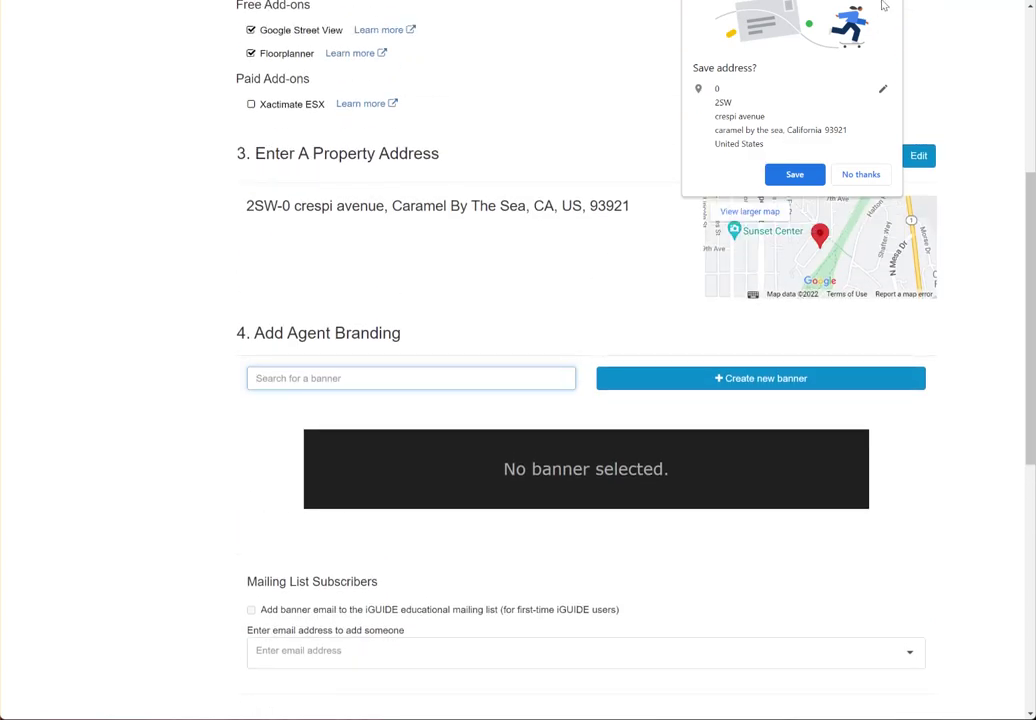
{"action": "left_click", "coordinate": [861, 174]}
{"action": "scroll", "coordinate": [527, 294], "scroll_direction": "down", "scroll_amount": 5}
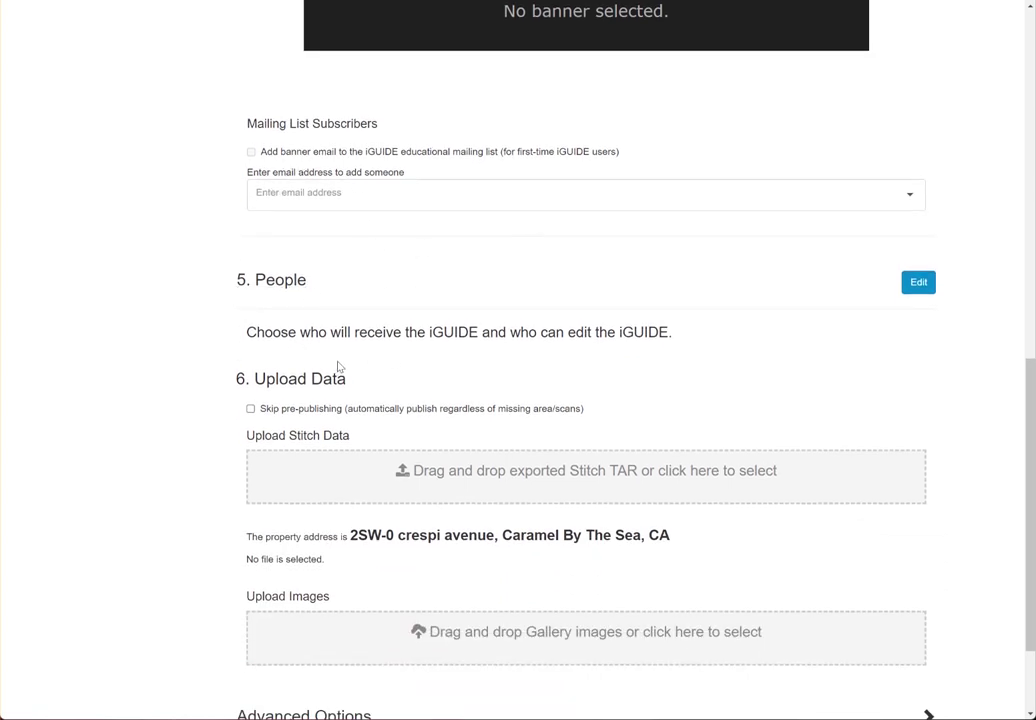
{"action": "scroll", "coordinate": [303, 220], "scroll_direction": "down", "scroll_amount": 2}
{"action": "left_click", "coordinate": [250, 576]}
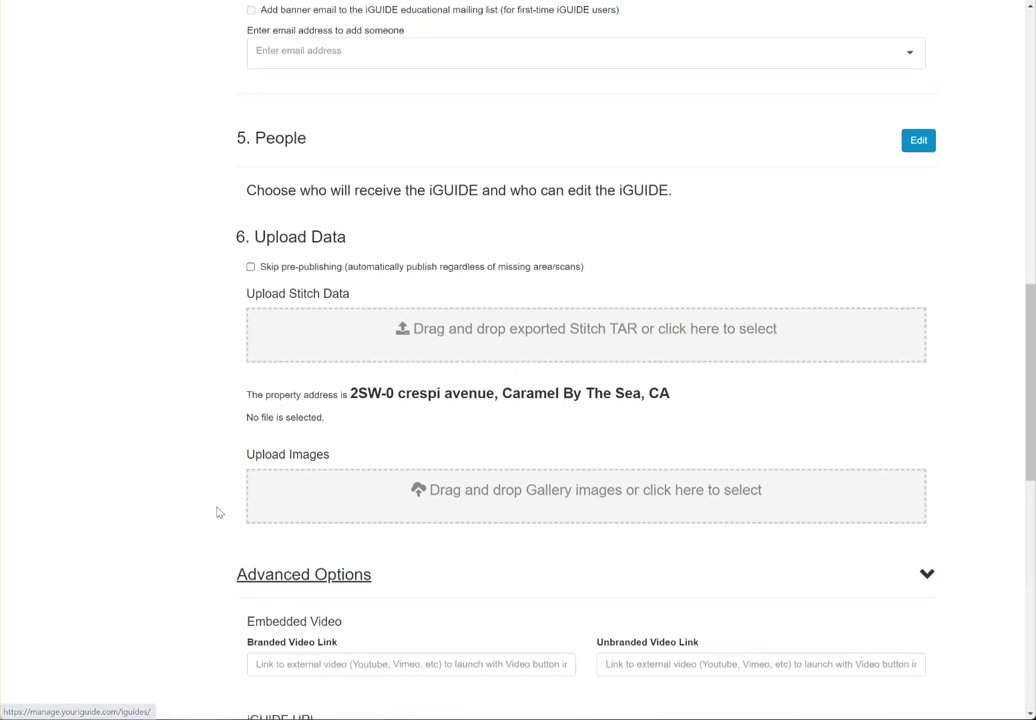
{"action": "scroll", "coordinate": [220, 511], "scroll_direction": "down", "scroll_amount": 2}
{"action": "scroll", "coordinate": [218, 512], "scroll_direction": "down", "scroll_amount": 2}
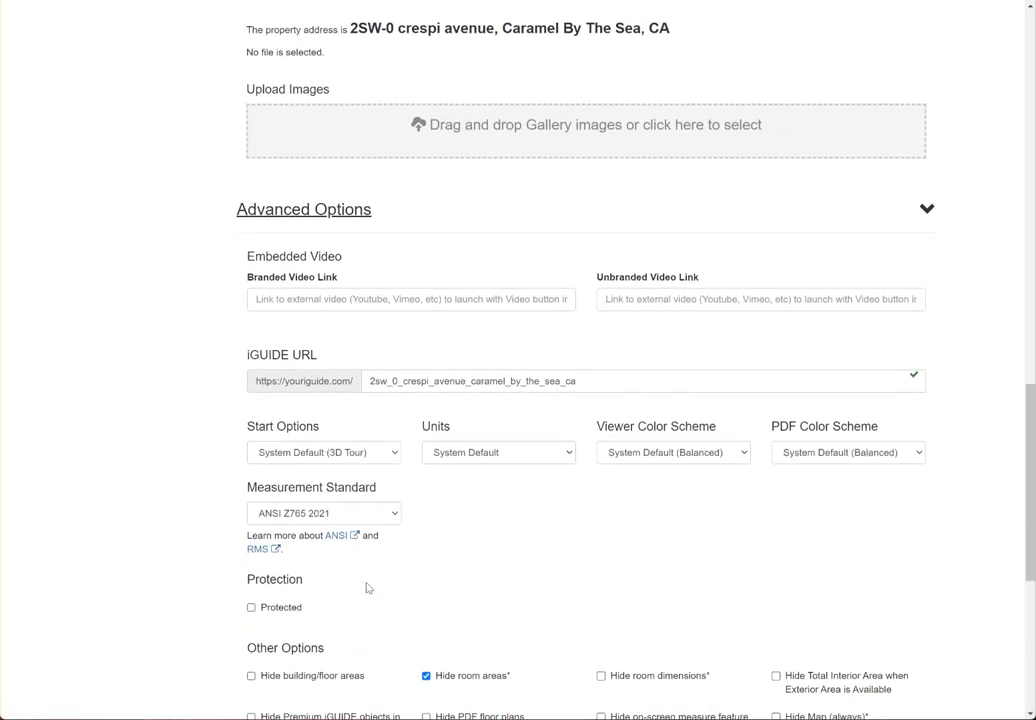
{"action": "left_click", "coordinate": [604, 379]}
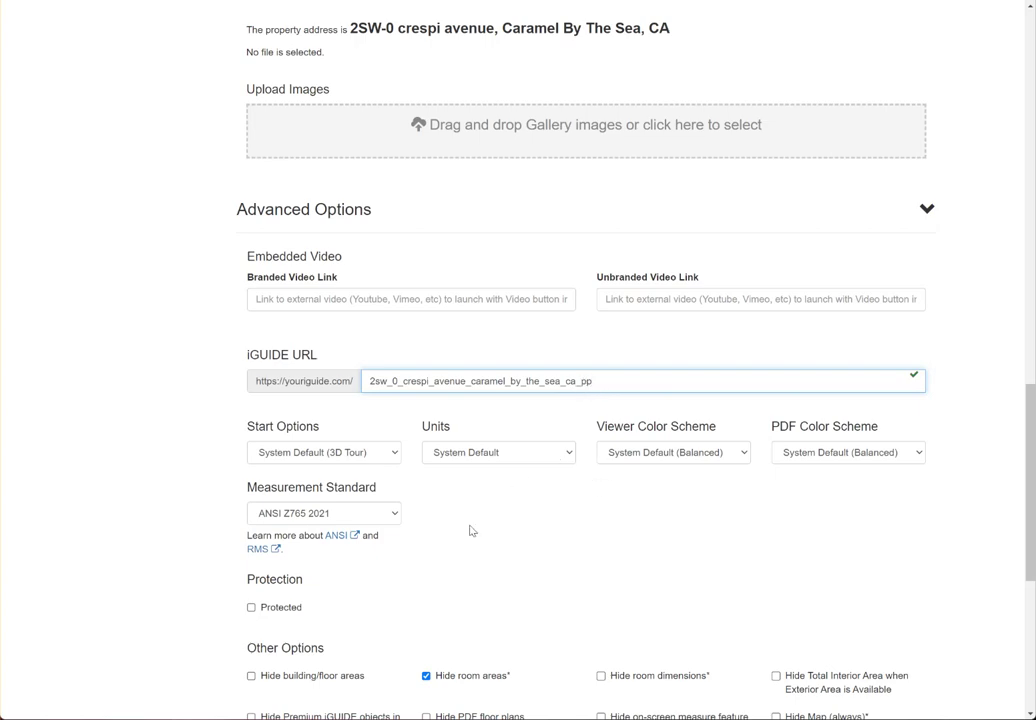
{"action": "scroll", "coordinate": [469, 530], "scroll_direction": "down", "scroll_amount": 5}
{"action": "scroll", "coordinate": [469, 542], "scroll_direction": "up", "scroll_amount": 8}
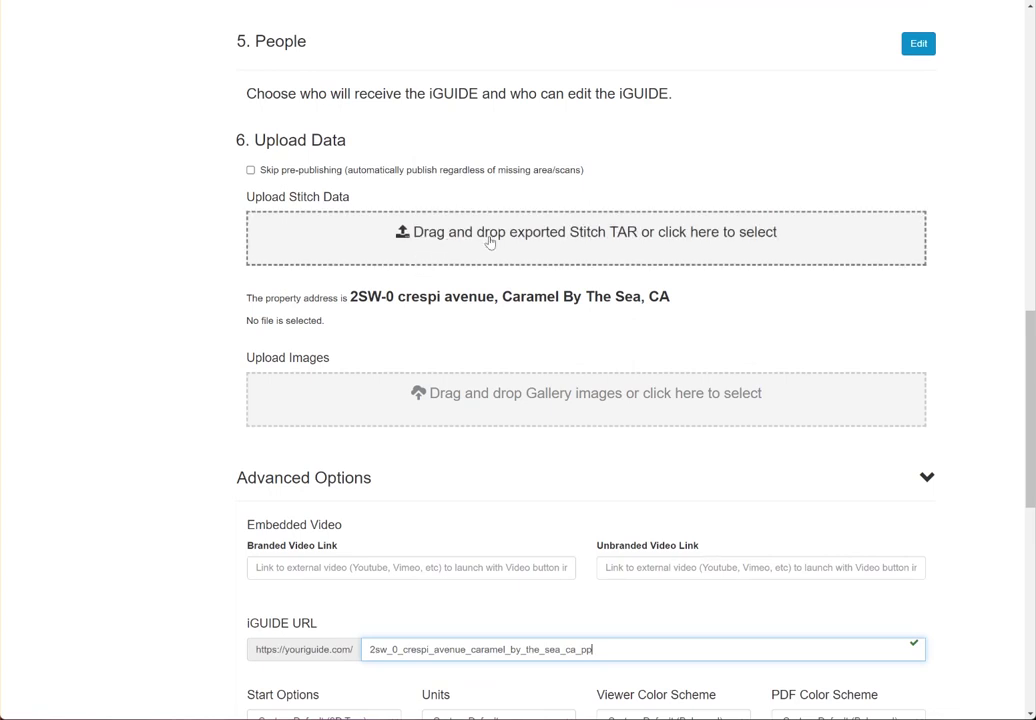
{"action": "left_click", "coordinate": [597, 231]}
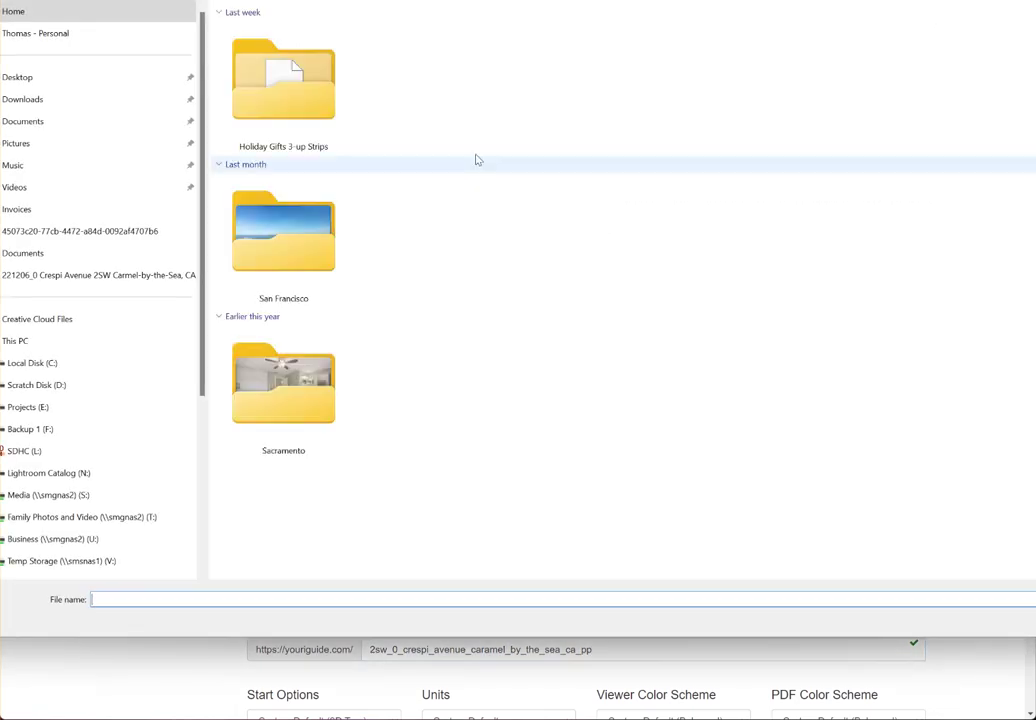
{"action": "left_click", "coordinate": [40, 77]}
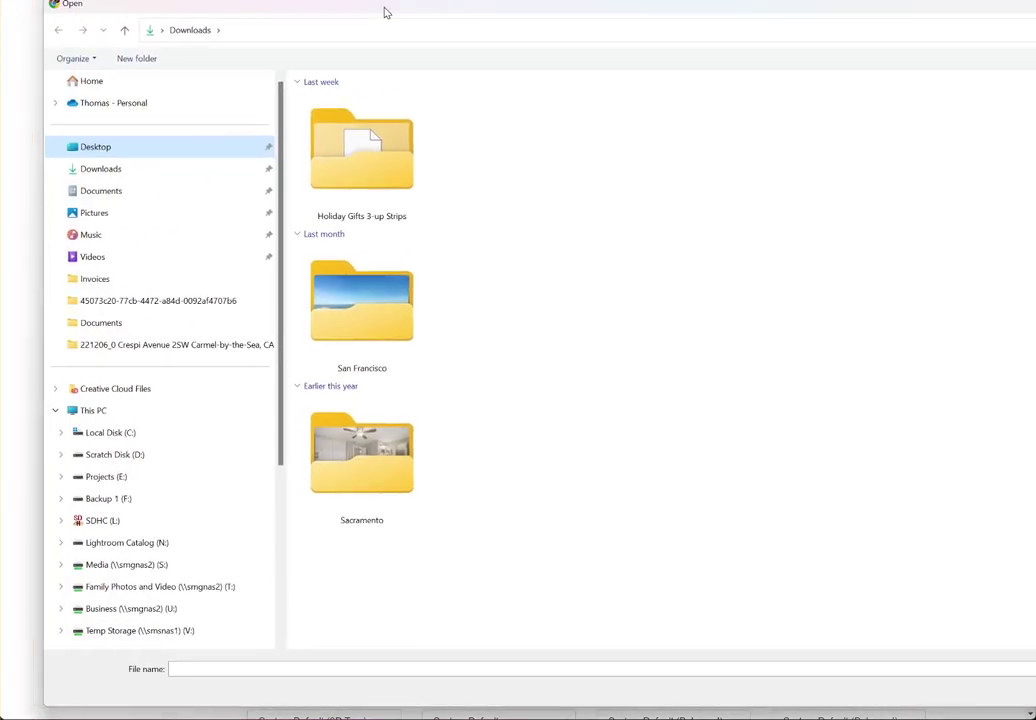
{"action": "left_click", "coordinate": [165, 146]}
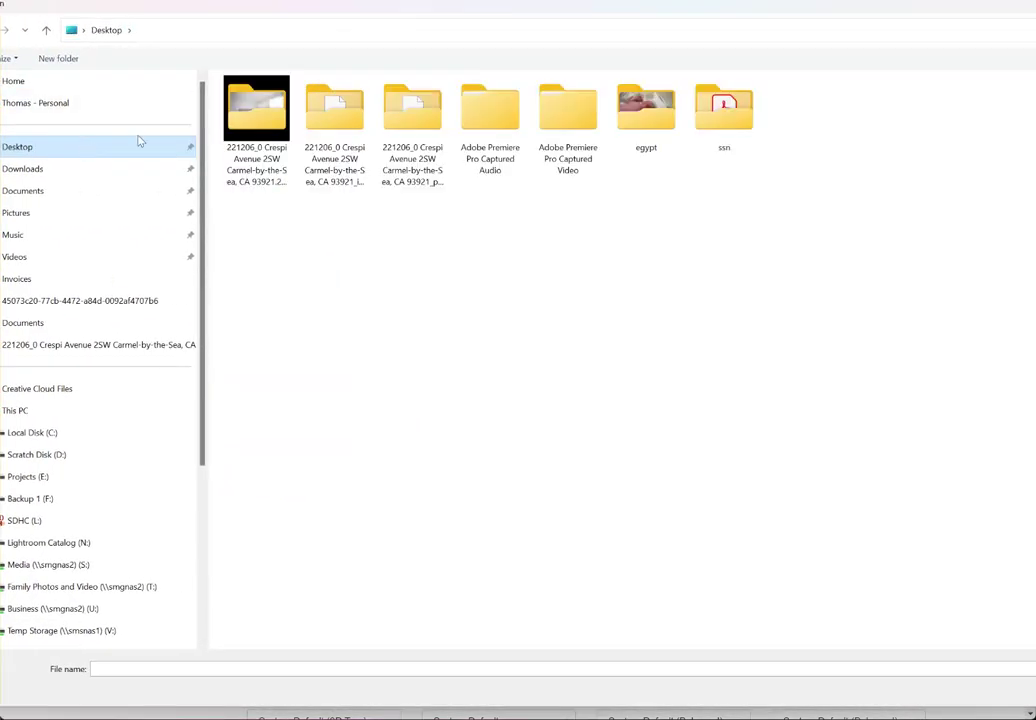
{"action": "double_click", "coordinate": [410, 110]}
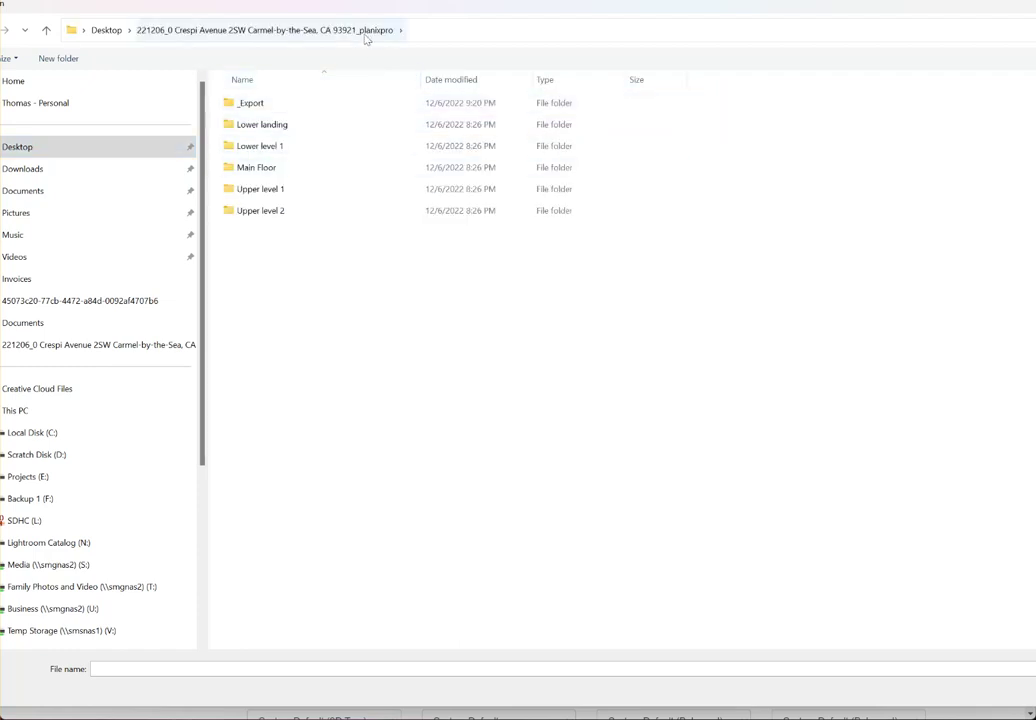
{"action": "left_click", "coordinate": [258, 106]}
{"action": "double_click", "coordinate": [258, 106]}
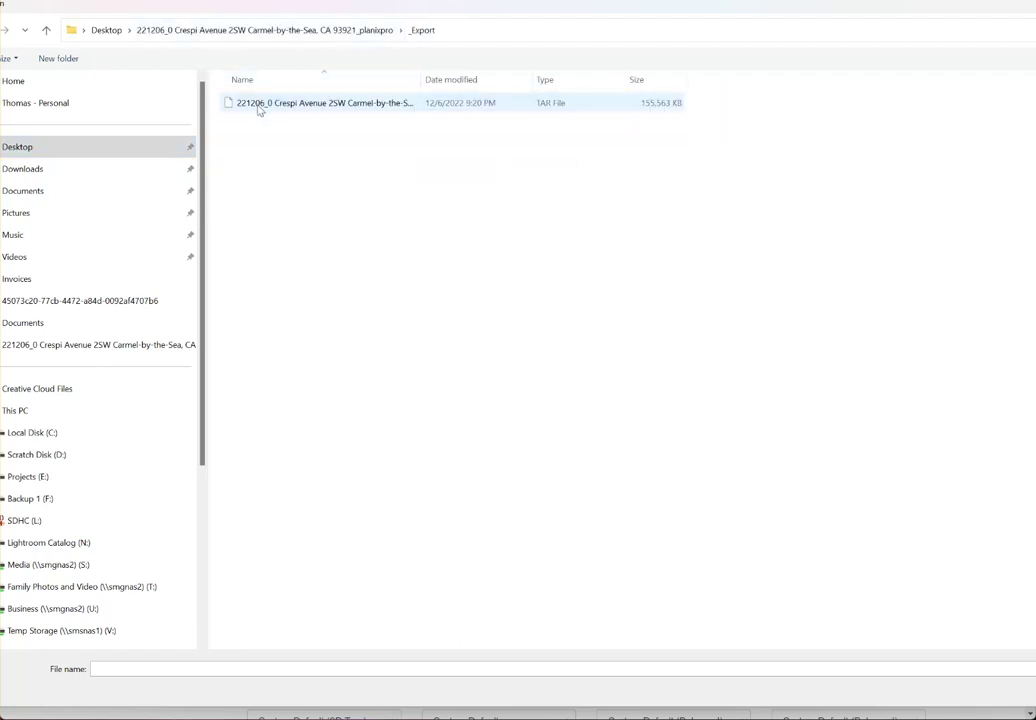
{"action": "double_click", "coordinate": [336, 104]}
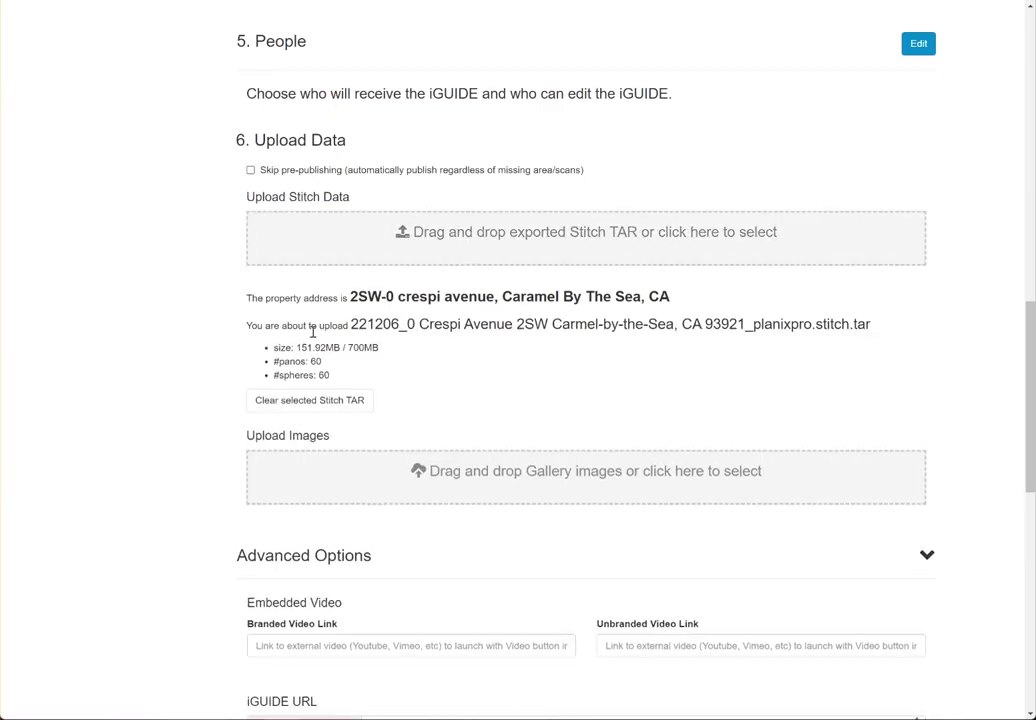
Submit the form with Create iGUIDE and Upload, triggering the no-banner warning.
{"action": "scroll", "coordinate": [312, 333], "scroll_direction": "down", "scroll_amount": 1}
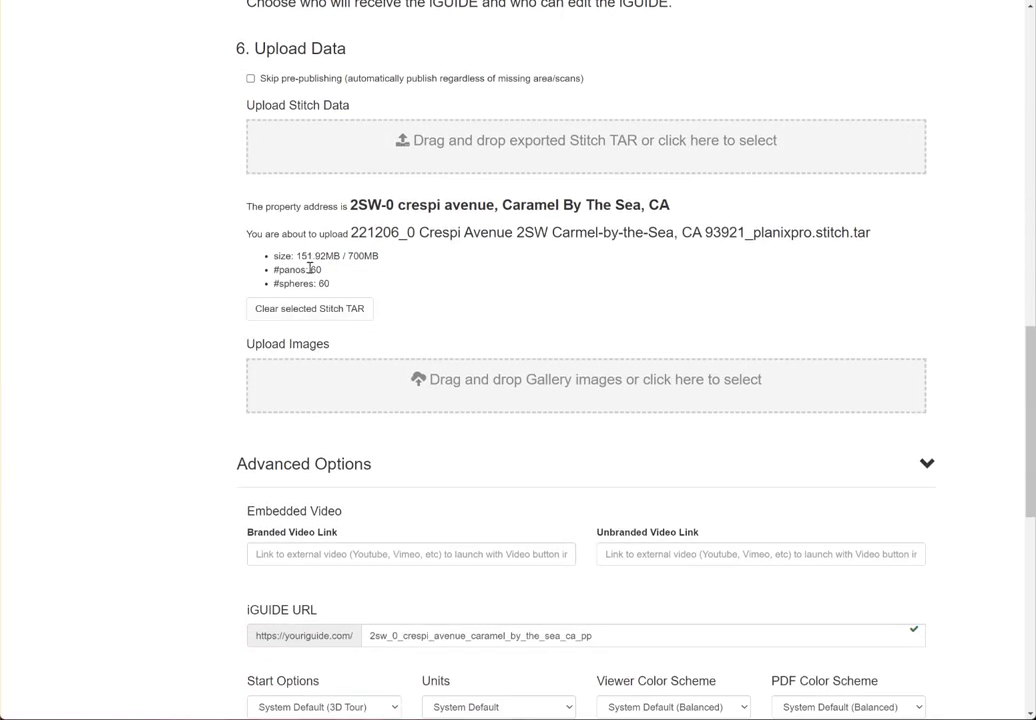
{"action": "scroll", "coordinate": [252, 393], "scroll_direction": "down", "scroll_amount": 5}
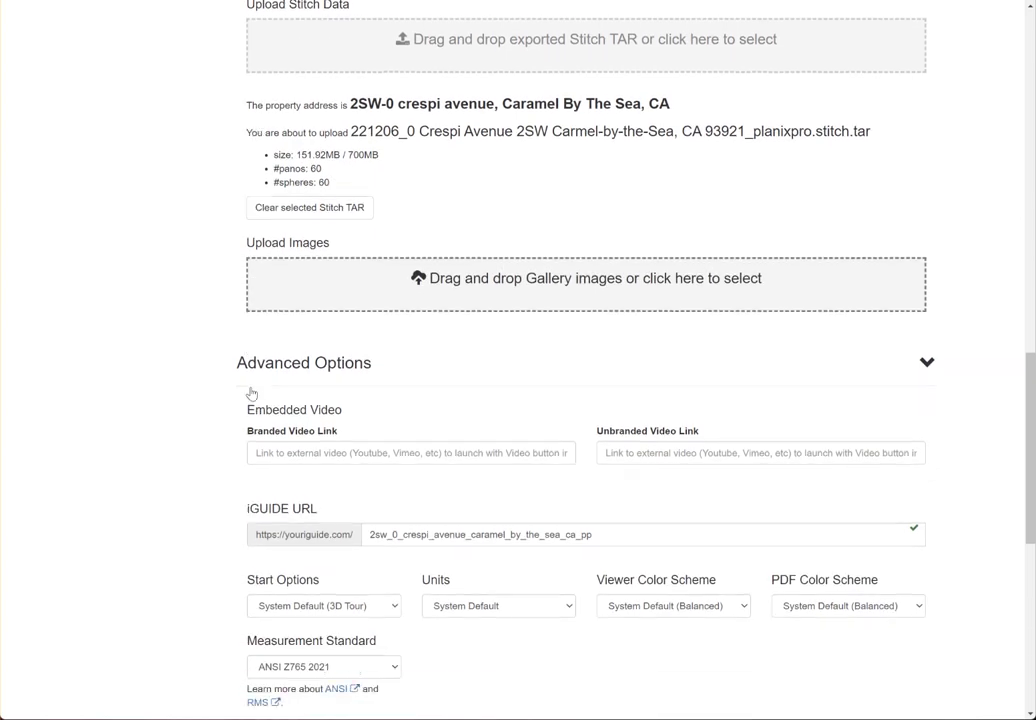
{"action": "scroll", "coordinate": [269, 551], "scroll_direction": "down", "scroll_amount": 2}
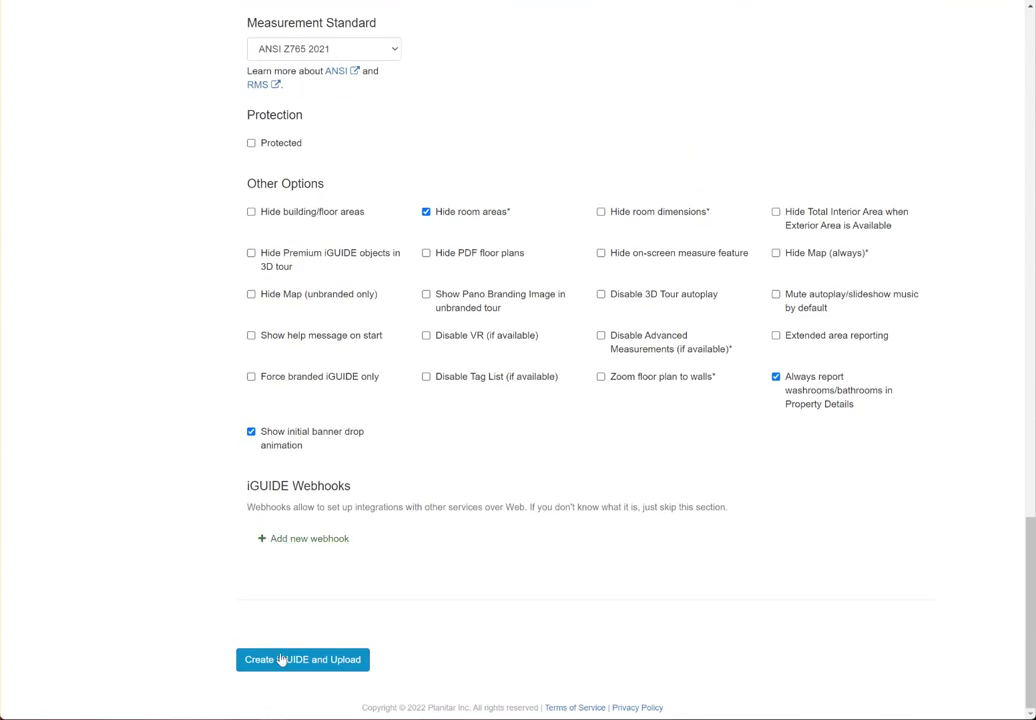
{"action": "left_click", "coordinate": [289, 662]}
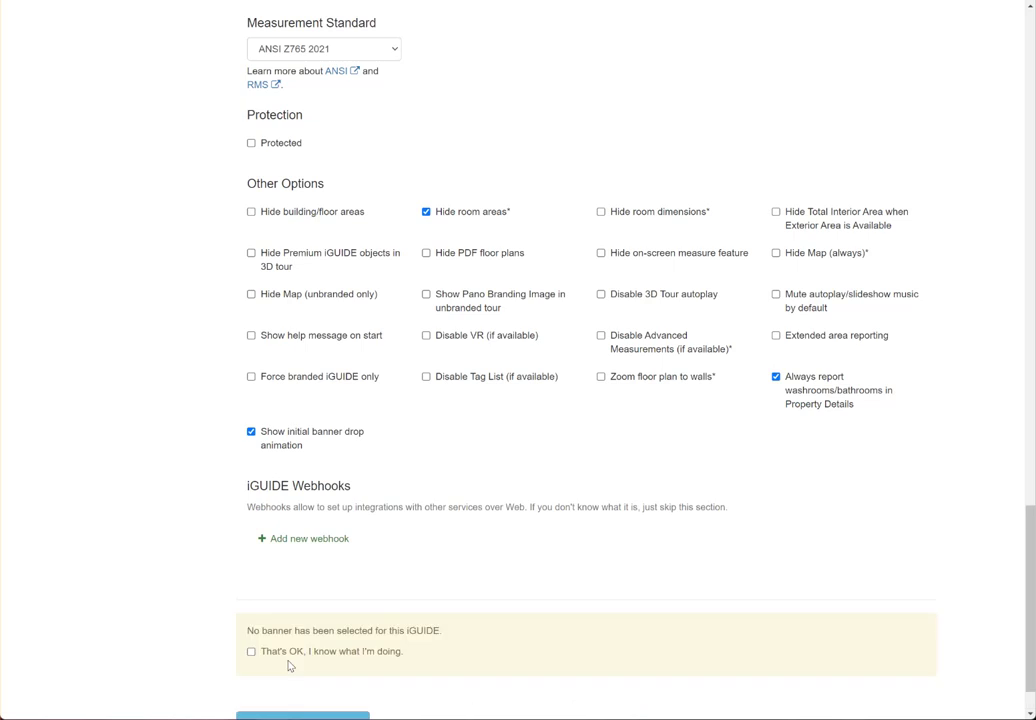
{"action": "scroll", "coordinate": [266, 562], "scroll_direction": "down", "scroll_amount": 1}
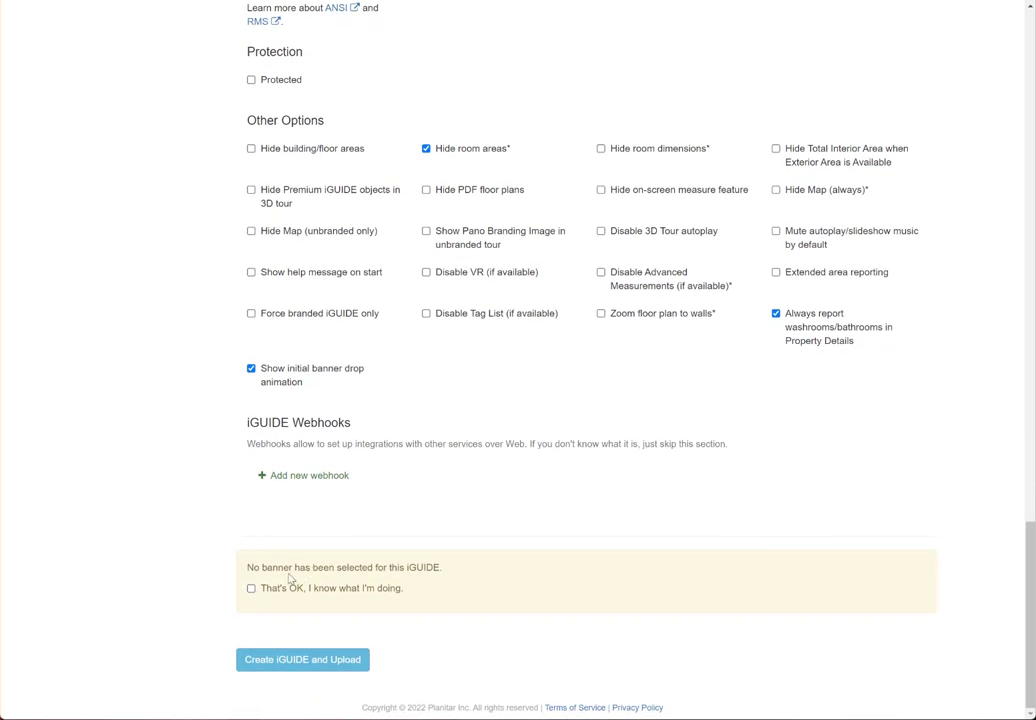
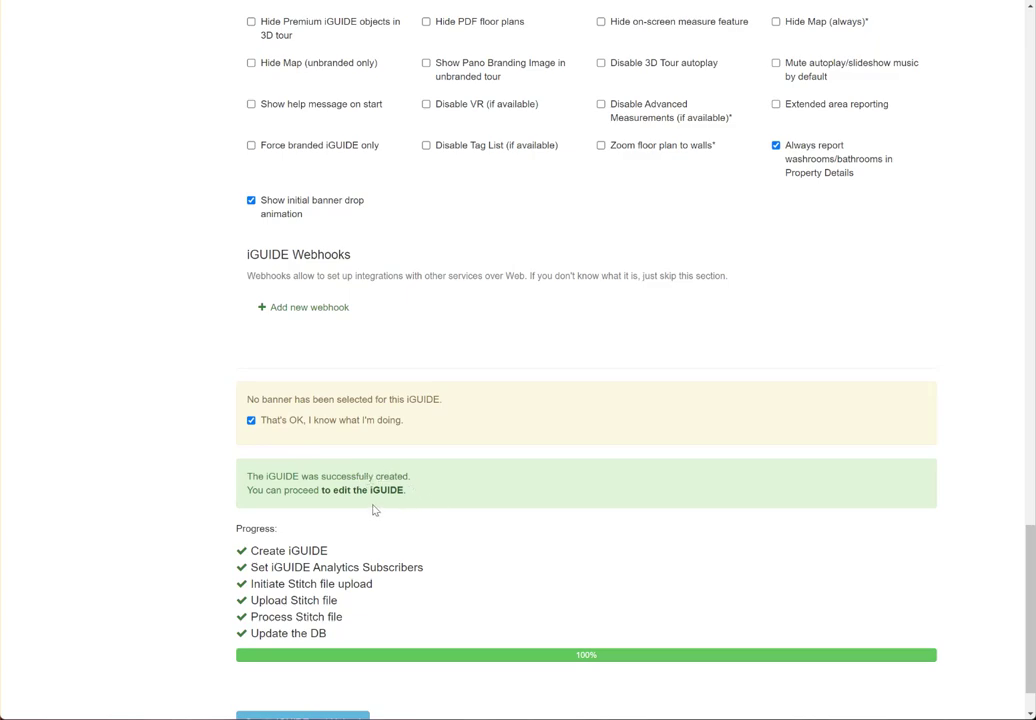
Open My iGUIDEs to confirm the new iGUIDE is listed as Processing with its stitch upload completed.
{"action": "scroll", "coordinate": [430, 560], "scroll_direction": "down", "scroll_amount": 1}
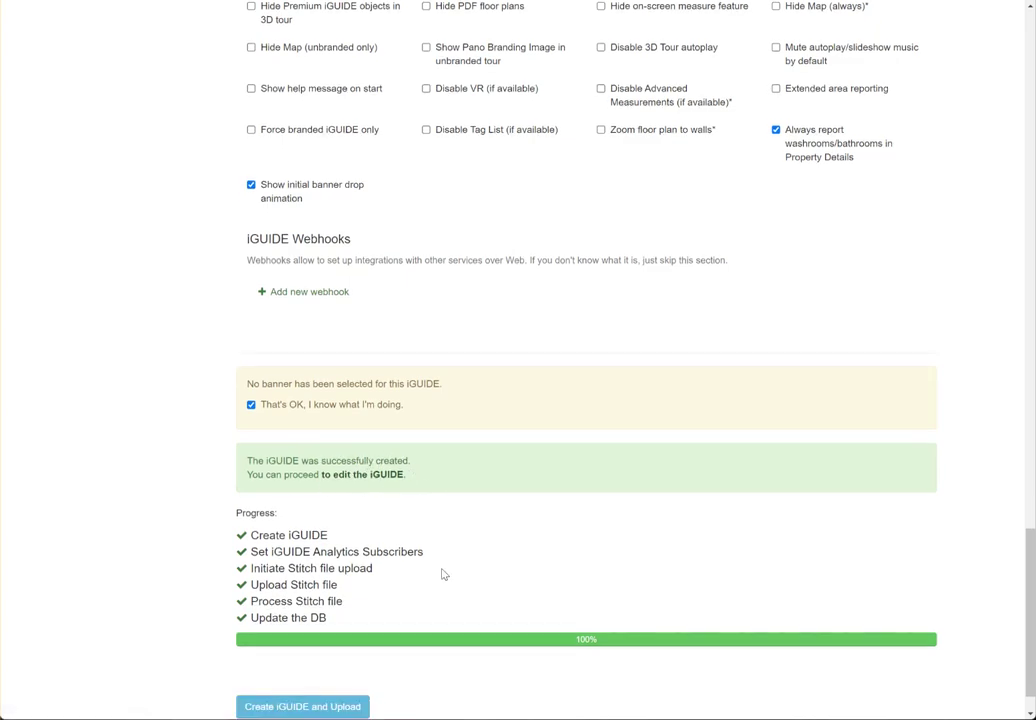
{"action": "scroll", "coordinate": [568, 480], "scroll_direction": "up", "scroll_amount": 20}
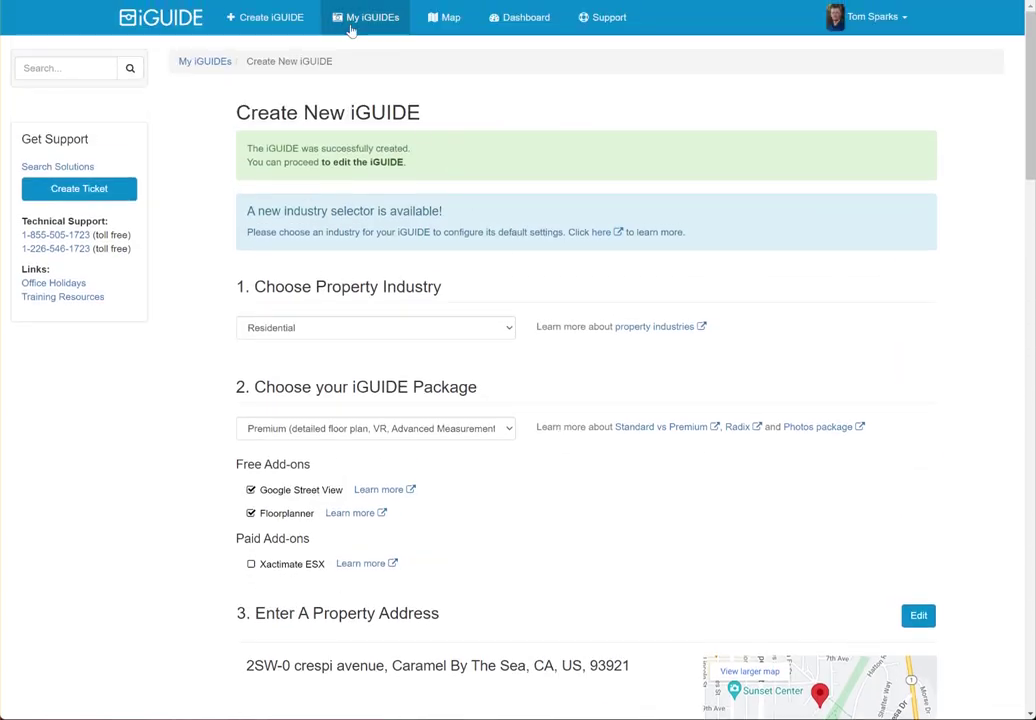
{"action": "left_click", "coordinate": [368, 13]}
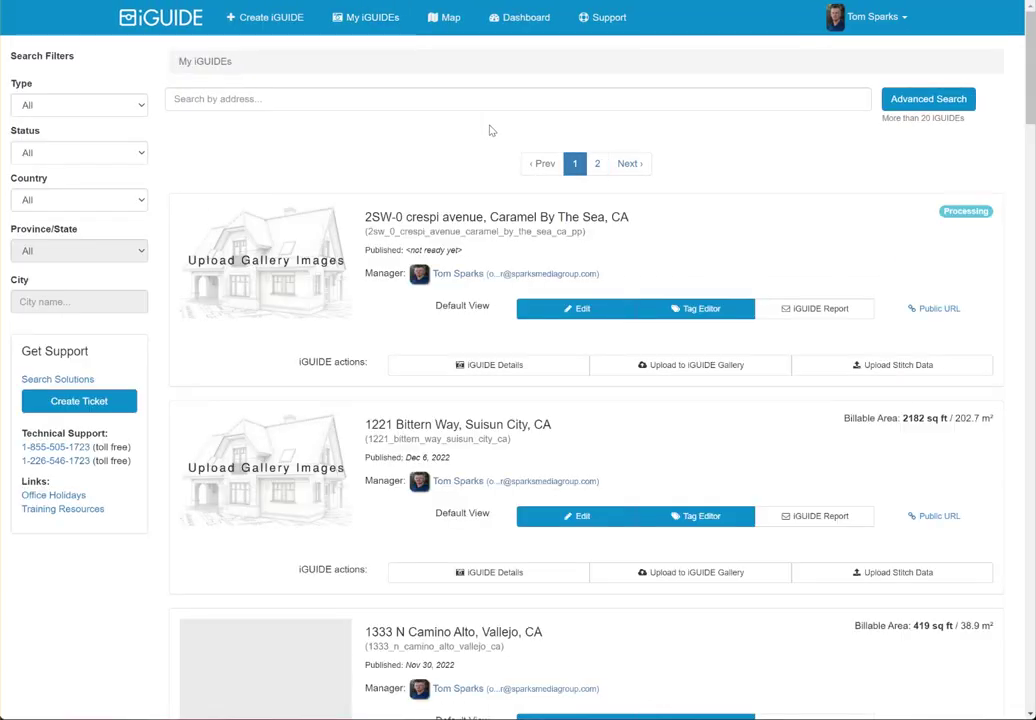